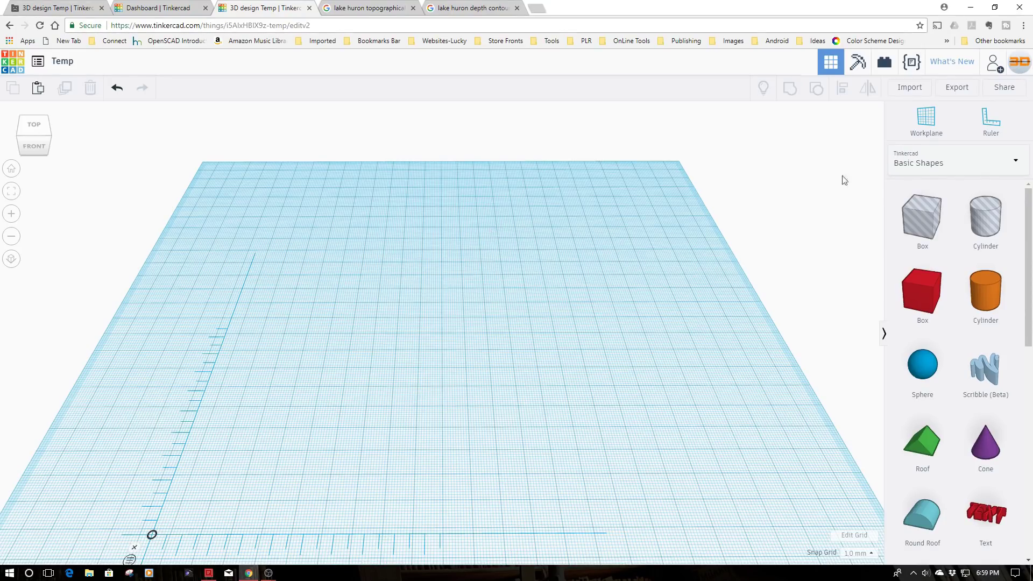
Switch the shape library to All shape generators and place a Cog Ring 2 on the workplane
click(1017, 161)
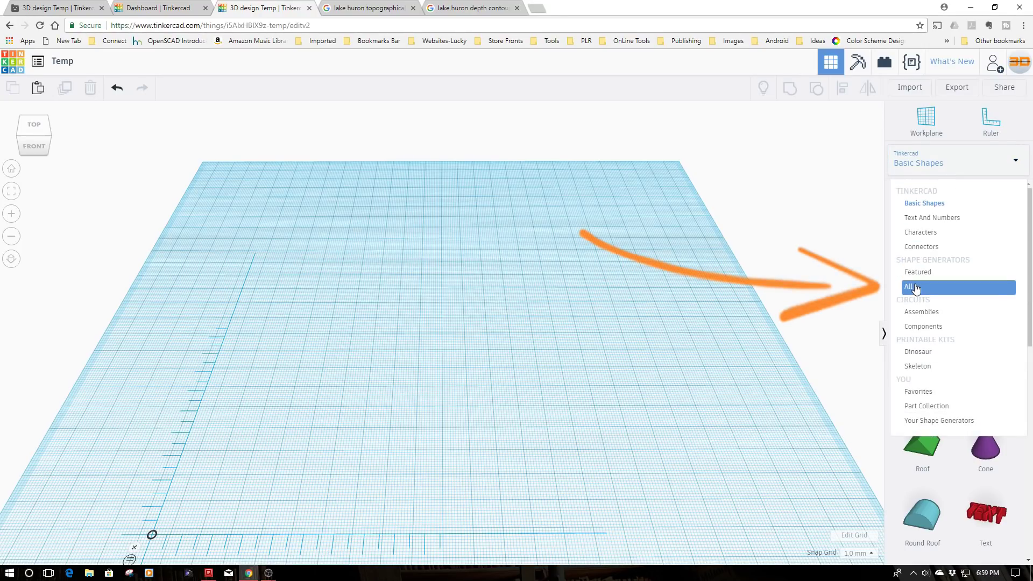
click(917, 289)
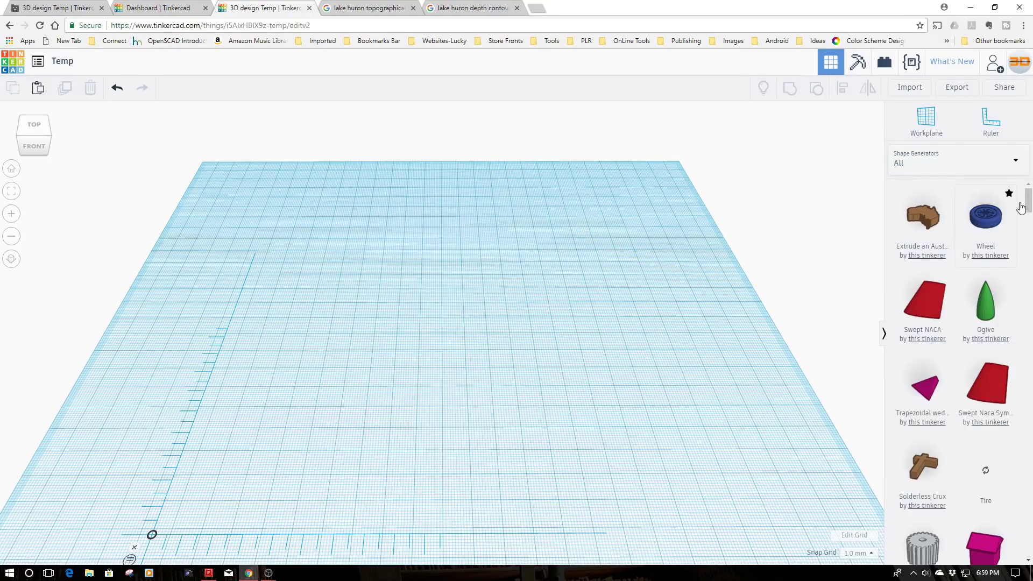
drag(1029, 195, 999, 301)
scroll(996, 307, down, 10)
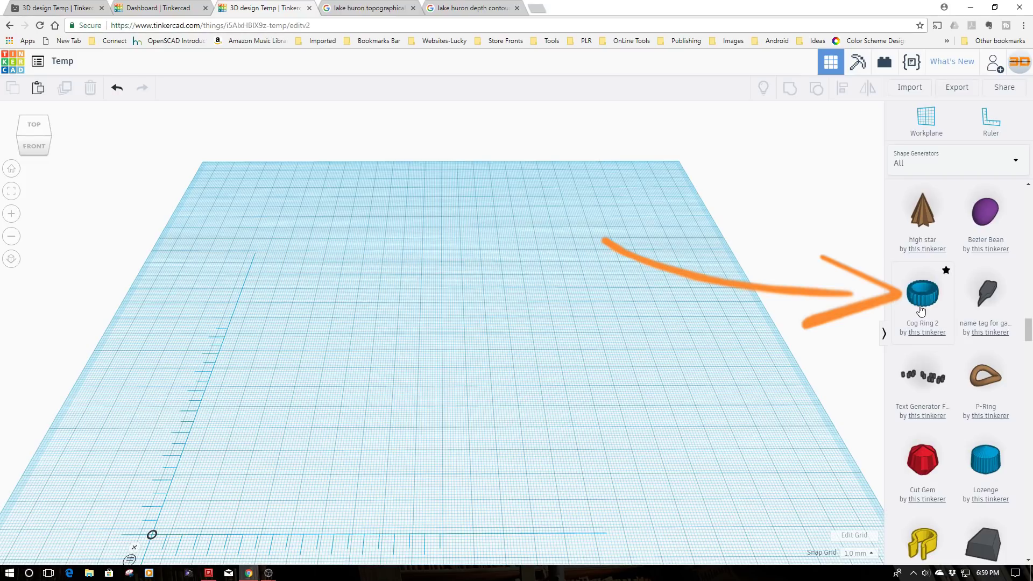
drag(921, 311, 447, 329)
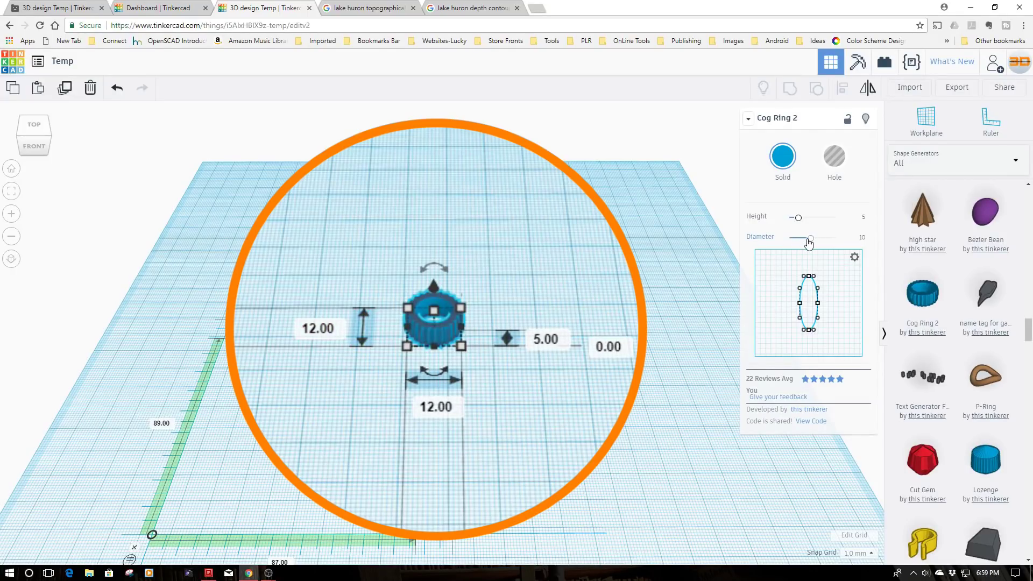
Widen the cog ring's Diameter setting to 17.93
drag(811, 242, 829, 246)
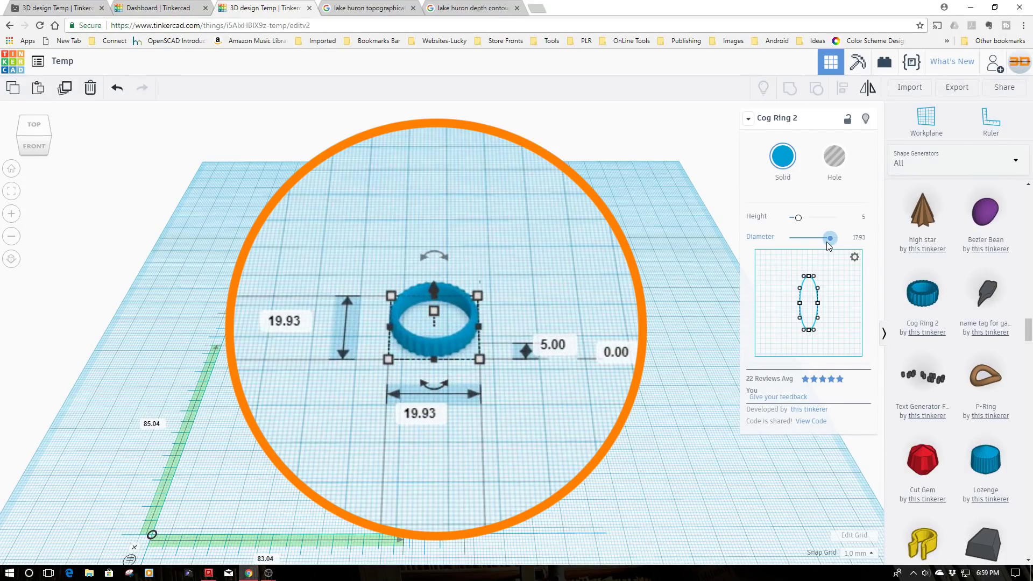
drag(828, 245, 828, 245)
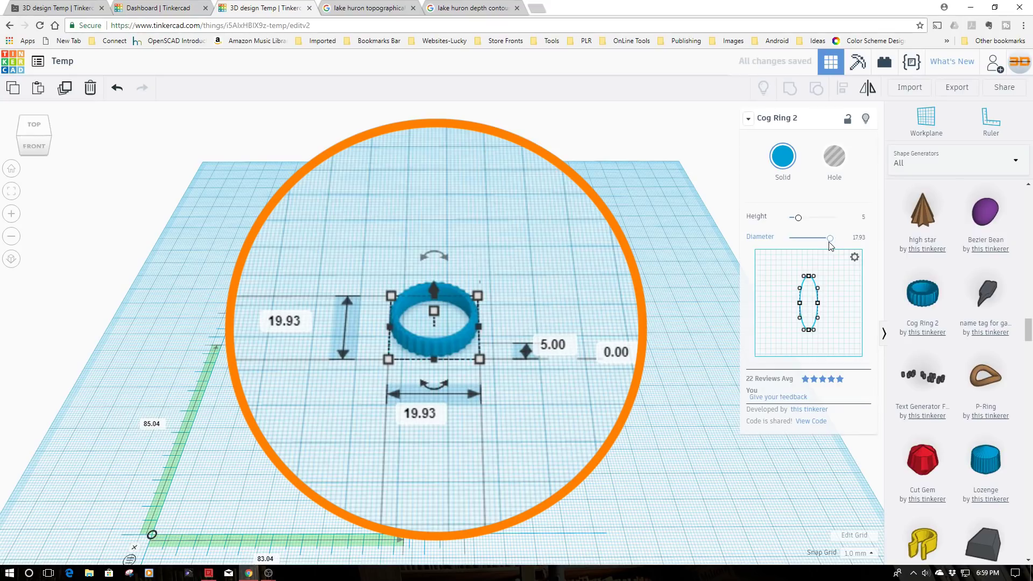
click(862, 240)
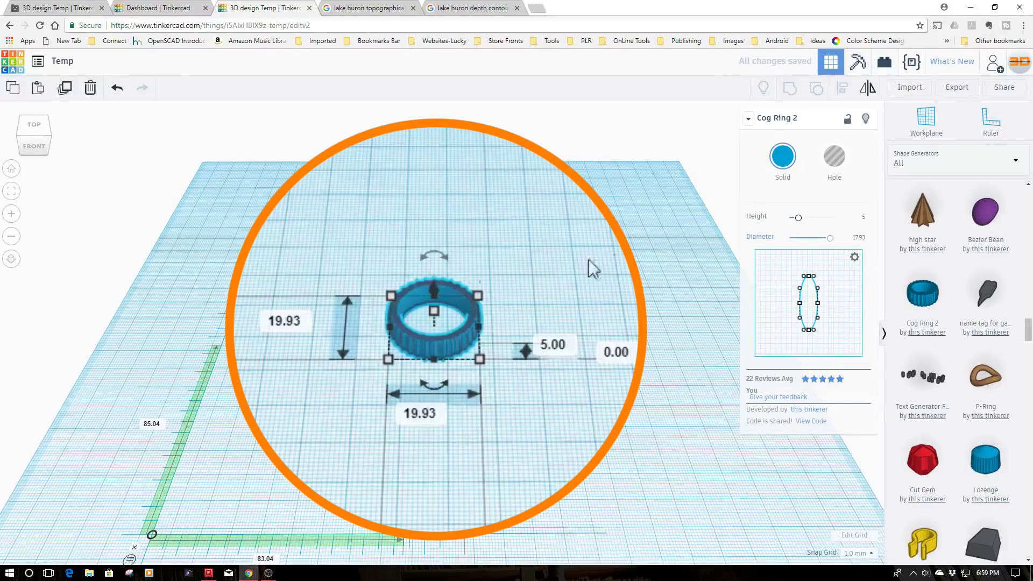
click(413, 416)
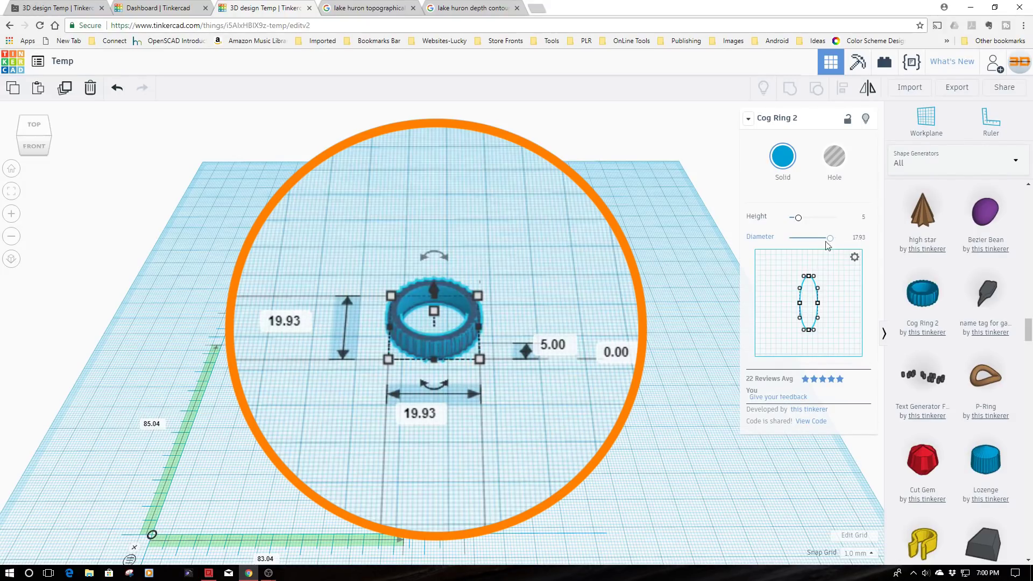
Resize the cog ring to 20 mm wide and 20 mm long
click(433, 411)
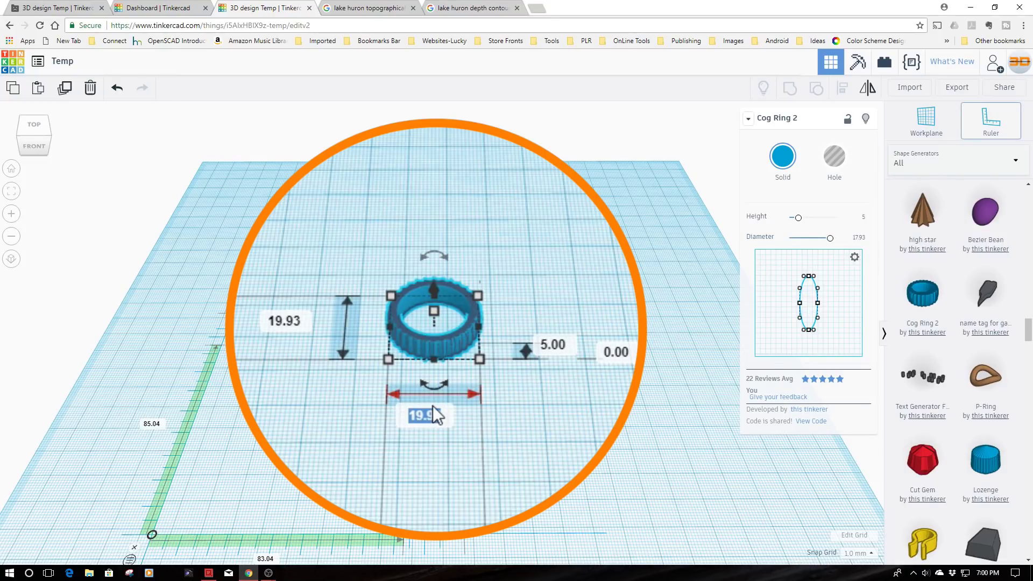
text(20)
key(Return)
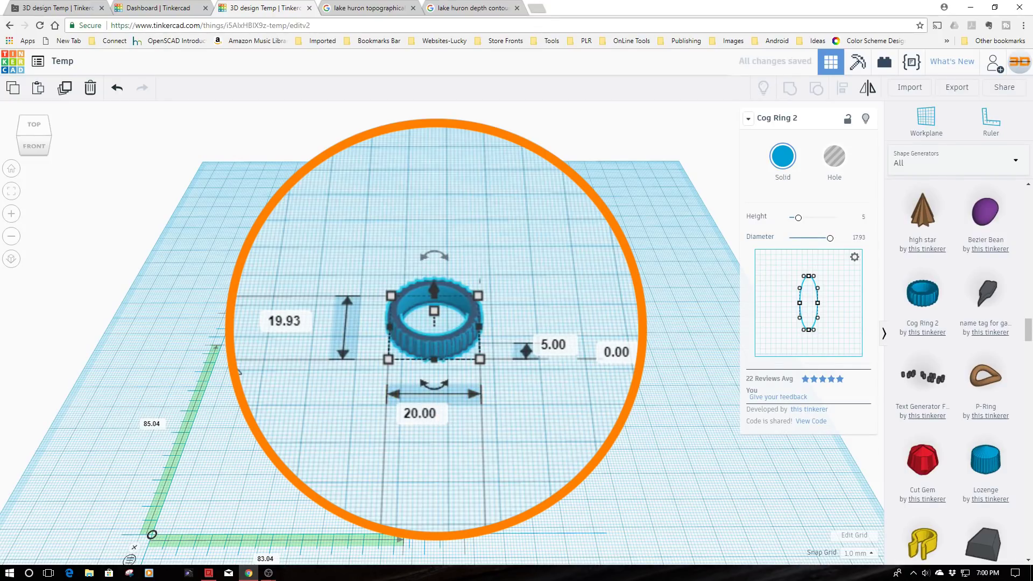
click(277, 322)
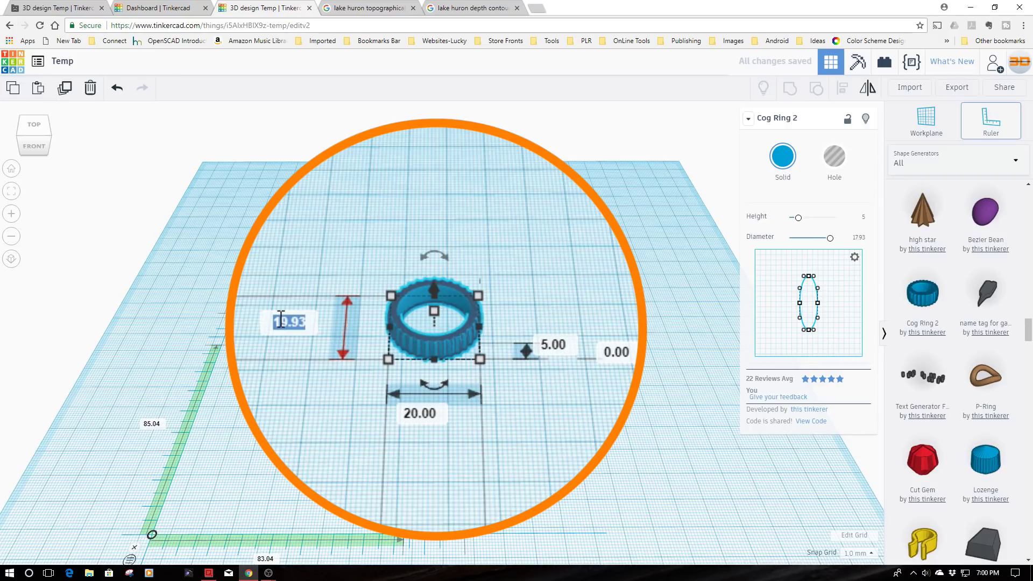
text(20)
key(Return)
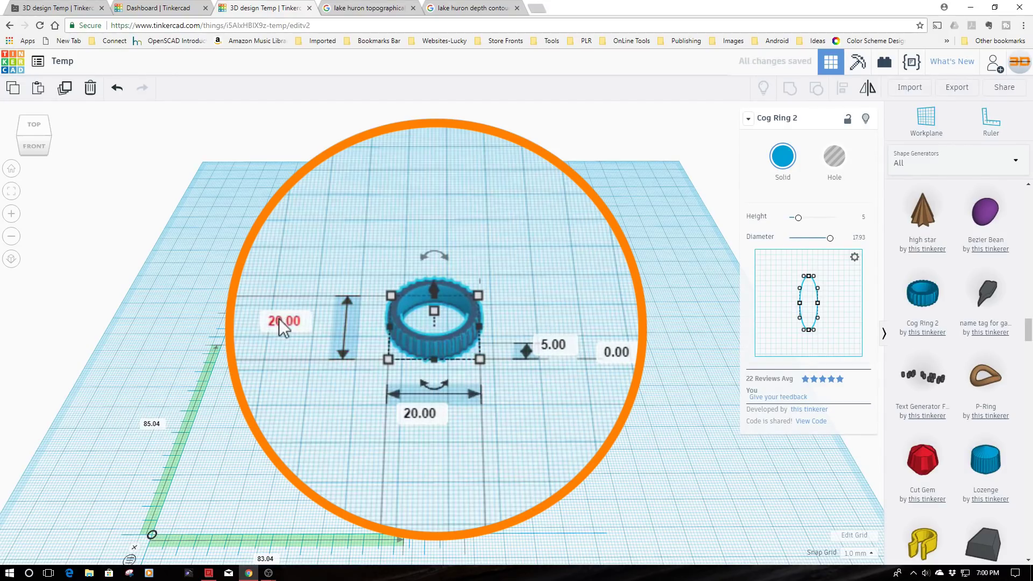
Set the cog ring's height to 6 mm
click(498, 427)
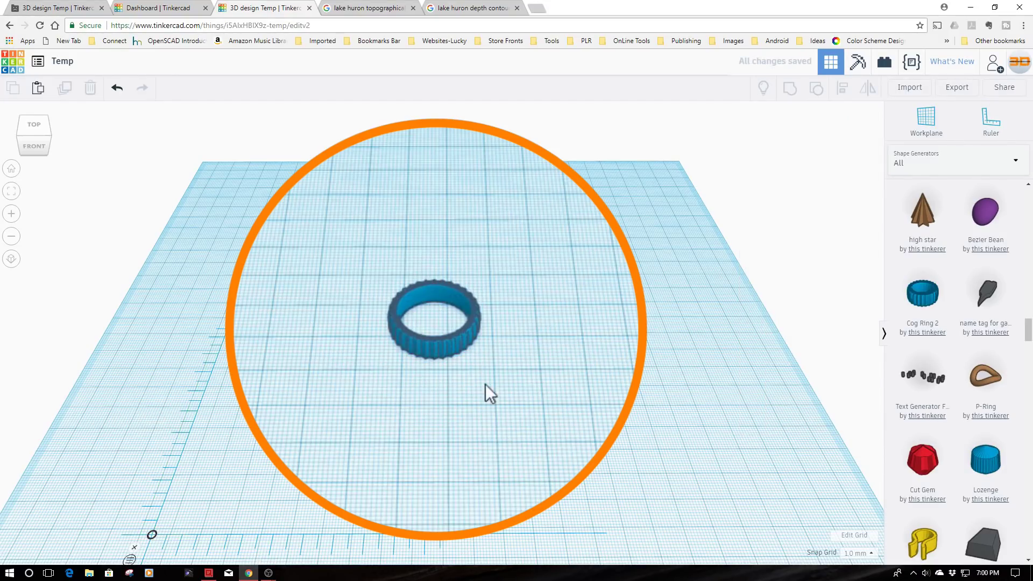
click(420, 344)
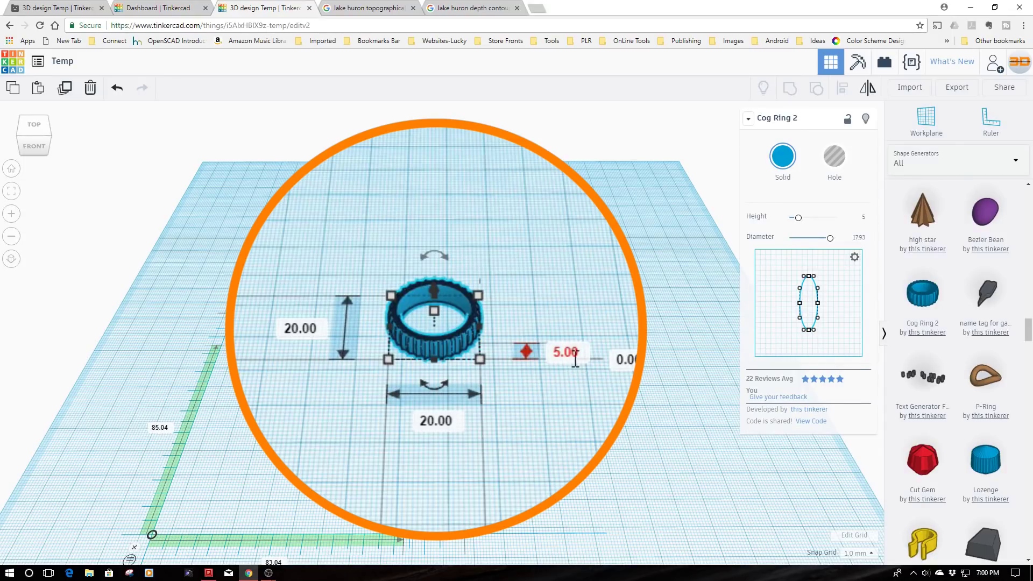
click(574, 358)
text(6)
key(Return)
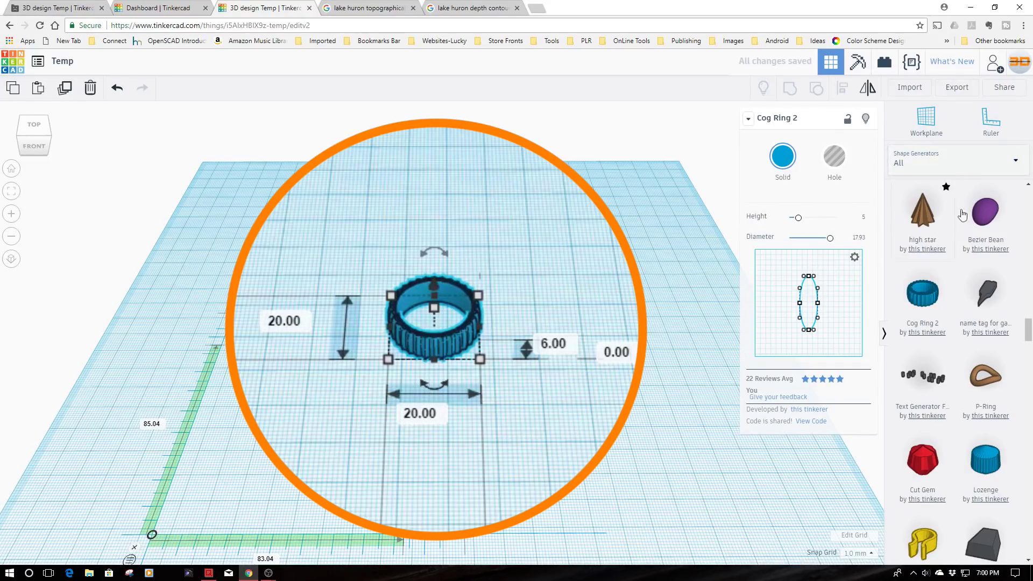
Switch back to Basic Shapes and place a cylinder 6 mm tall beside the cog ring
click(1015, 161)
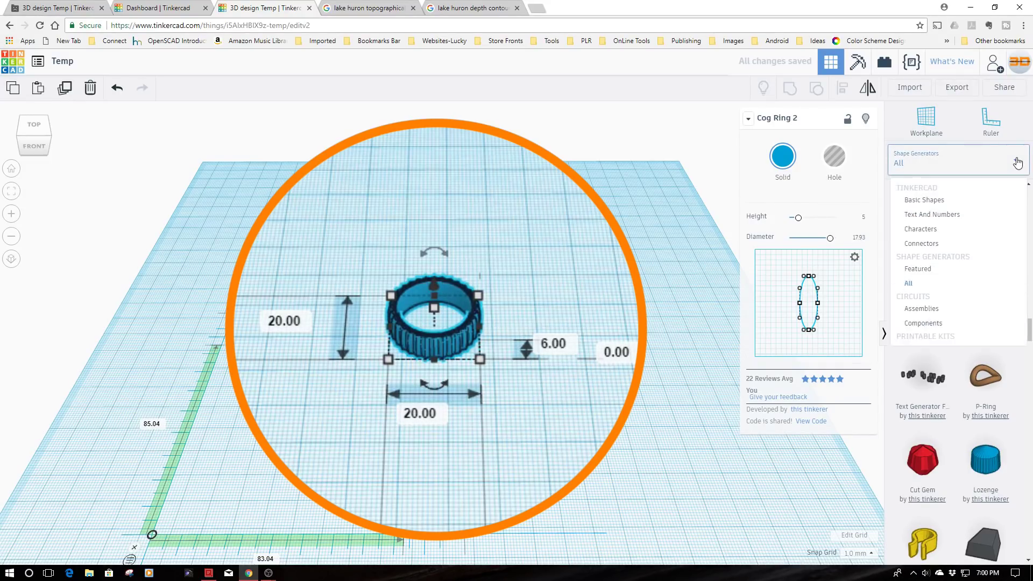
click(946, 207)
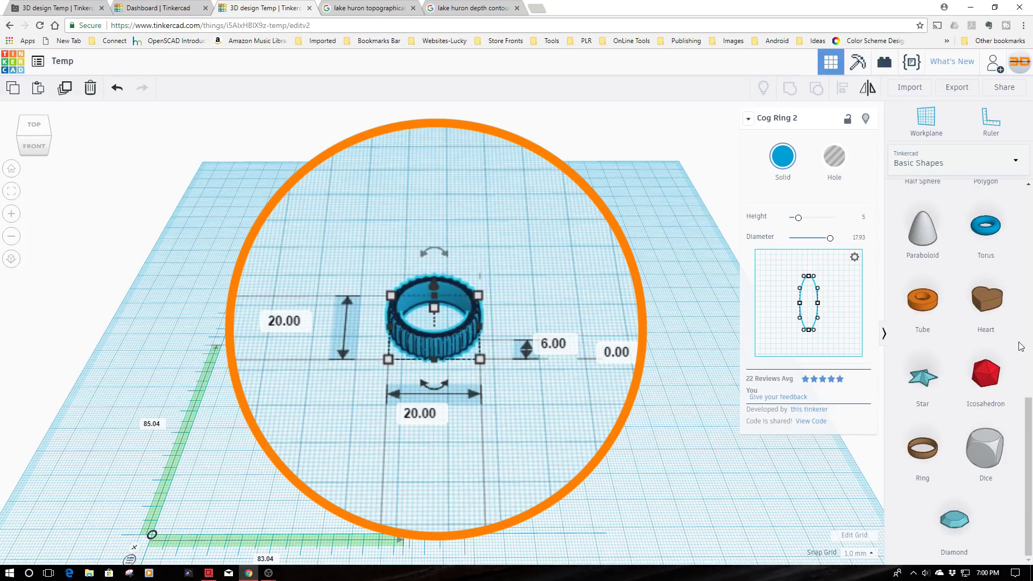
drag(1028, 478, 1028, 163)
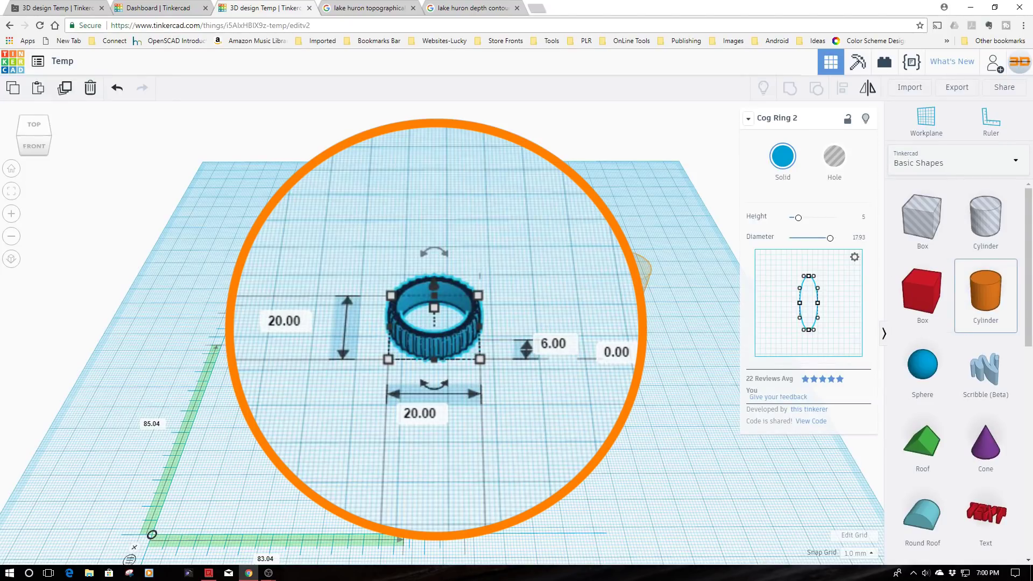
drag(643, 271, 493, 286)
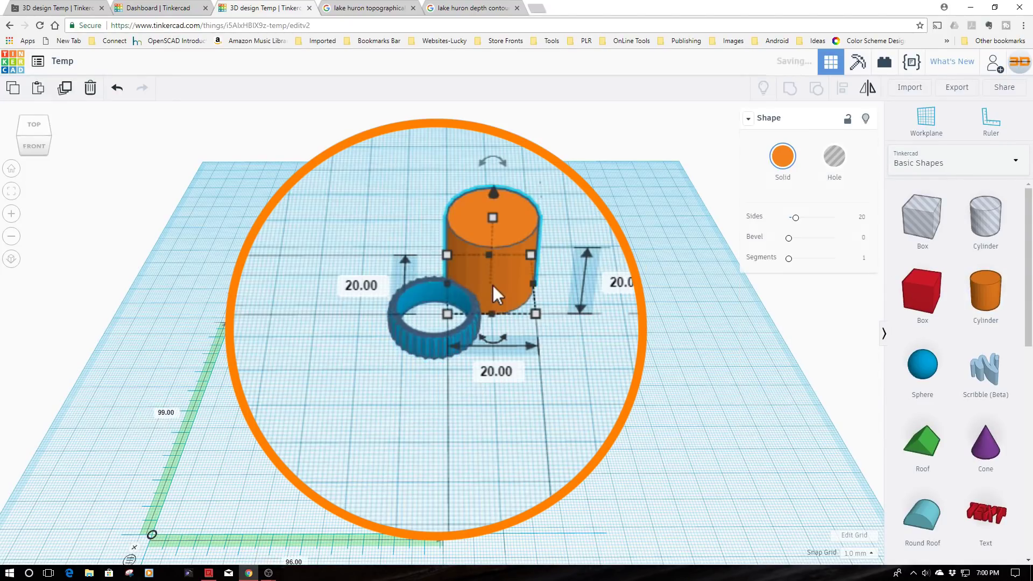
click(621, 284)
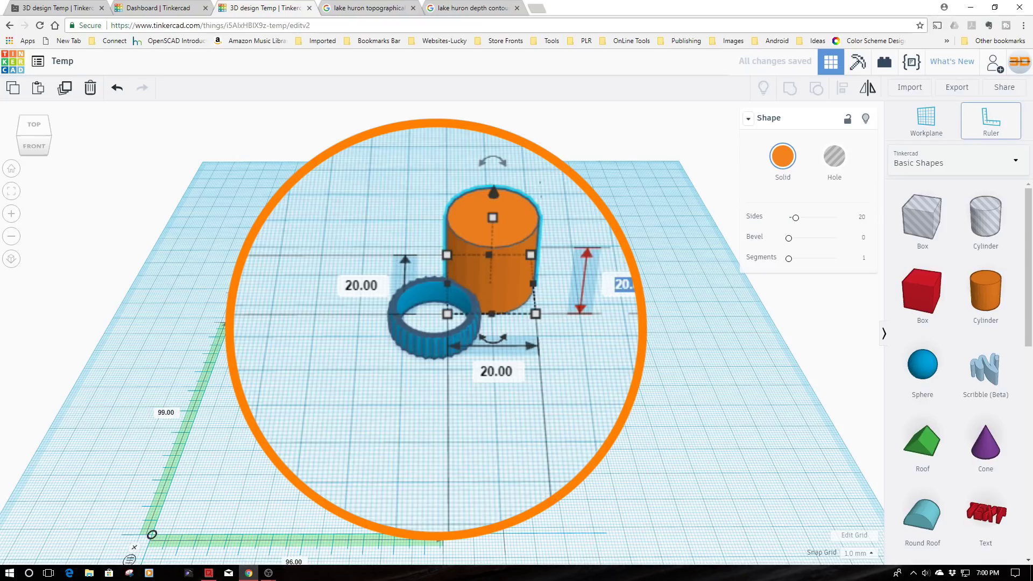
text(6)
key(Return)
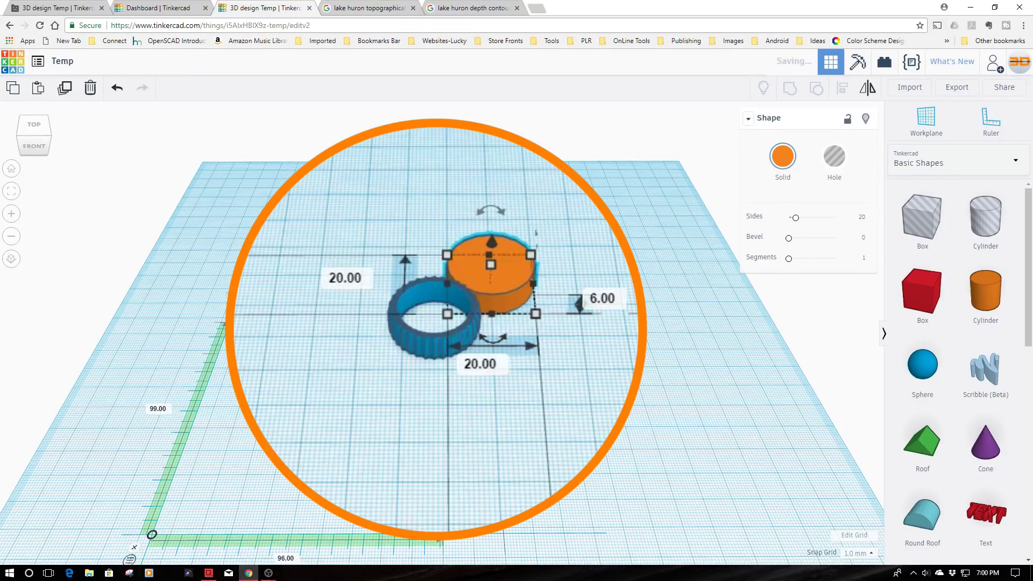
Resize the cylinder to 18 by 18 mm and centre it inside the cog ring
drag(488, 279, 583, 350)
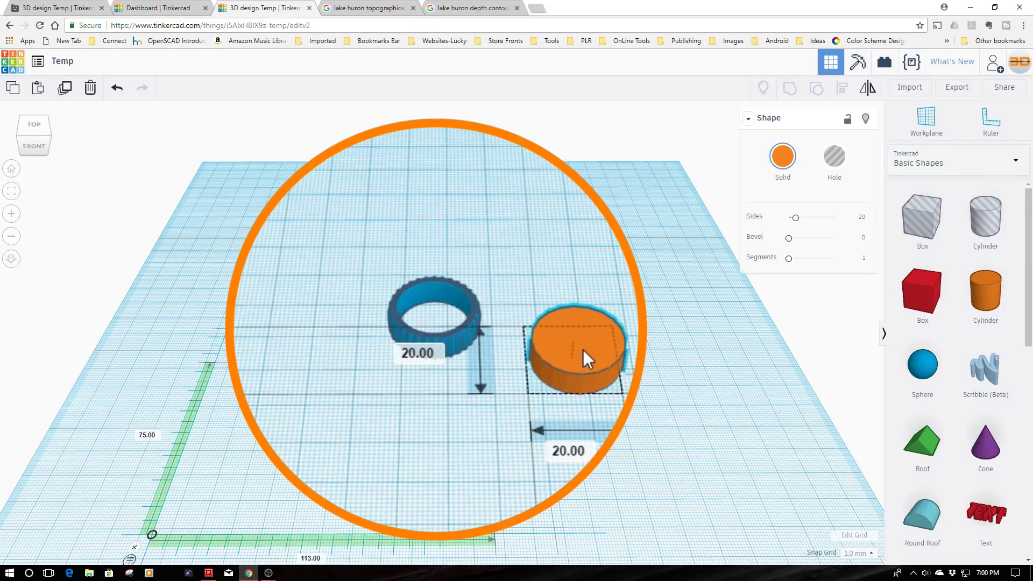
click(587, 442)
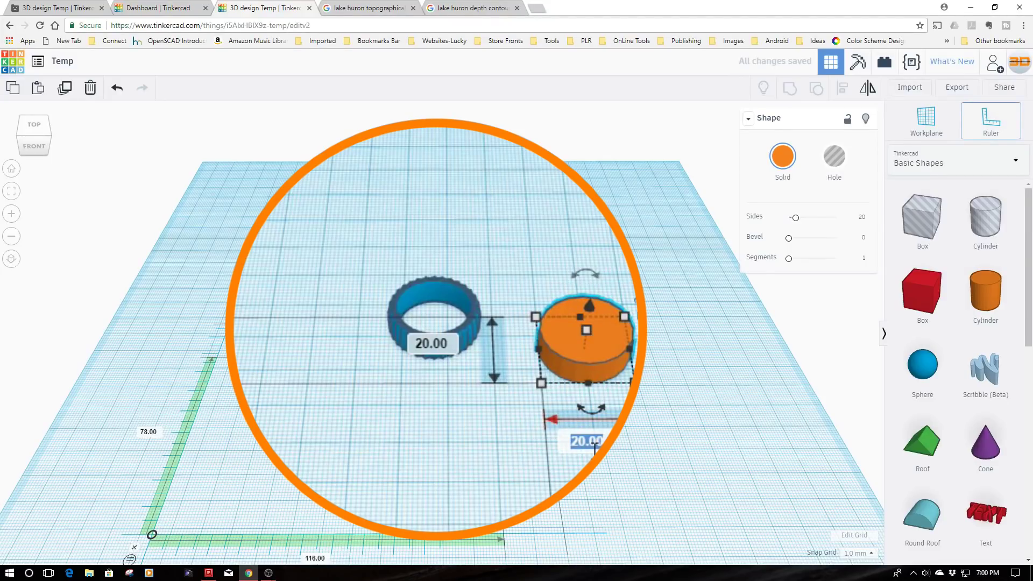
text(18)
key(Return)
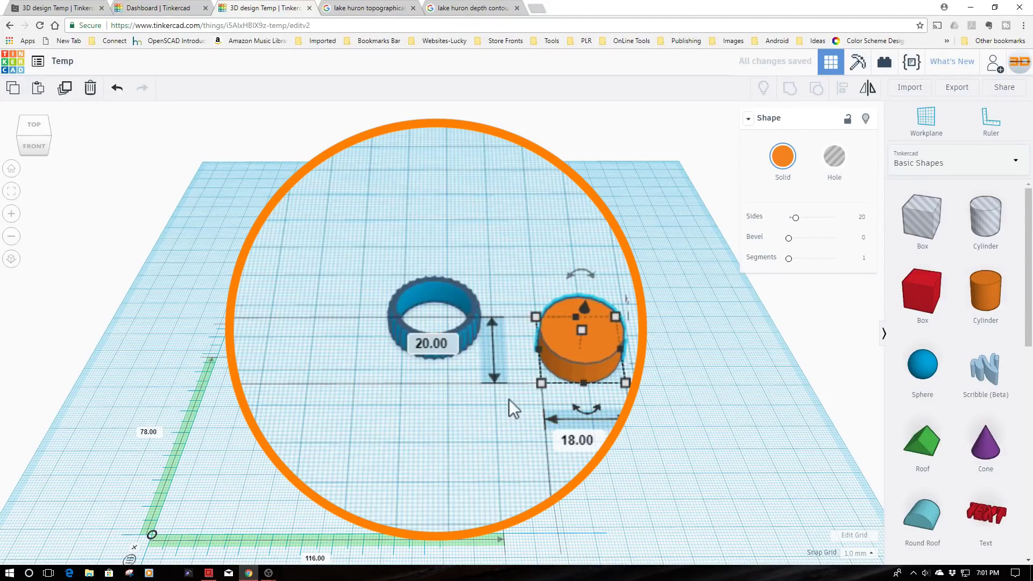
click(431, 335)
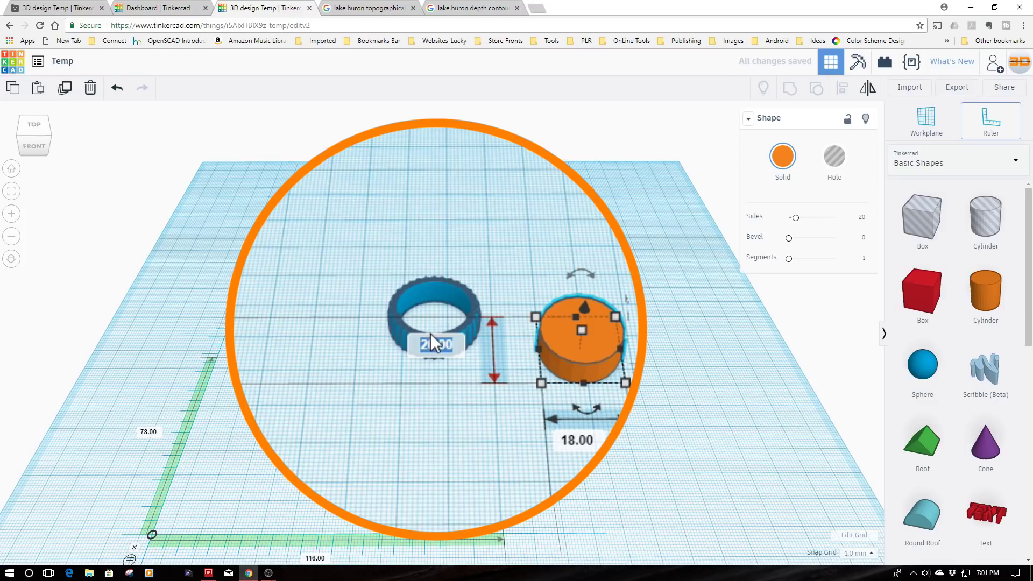
key(Return)
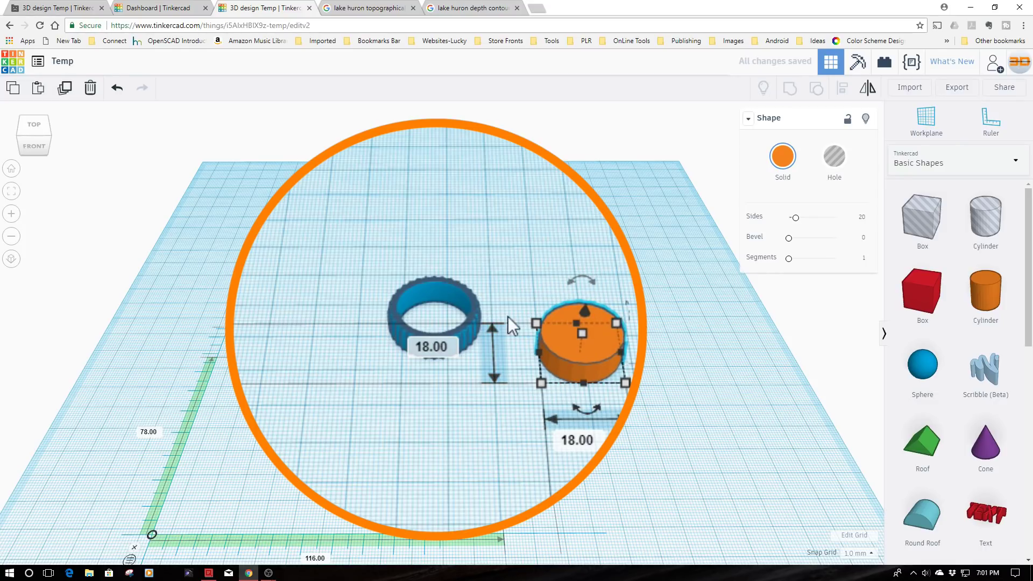
drag(570, 333, 426, 306)
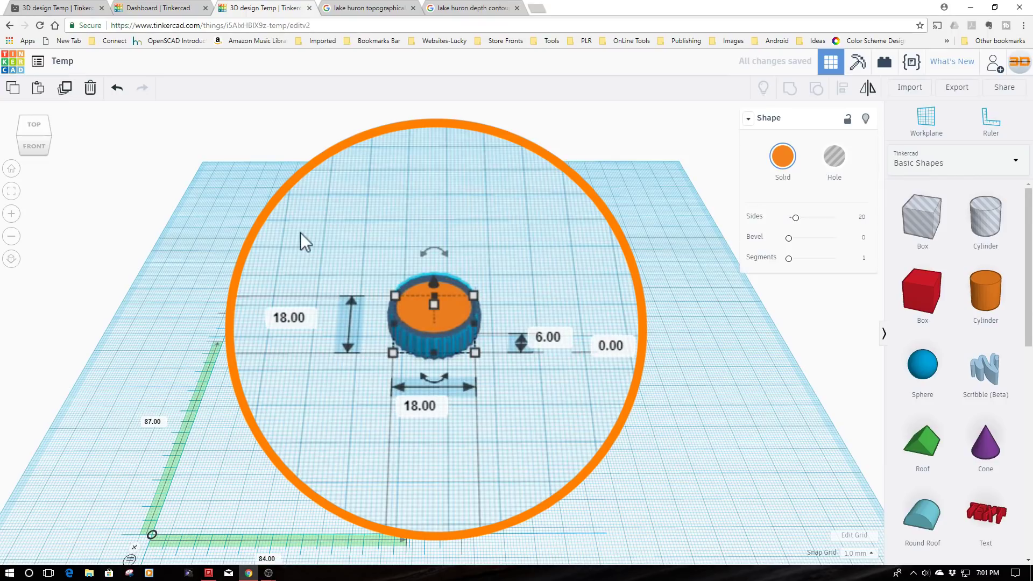
click(306, 220)
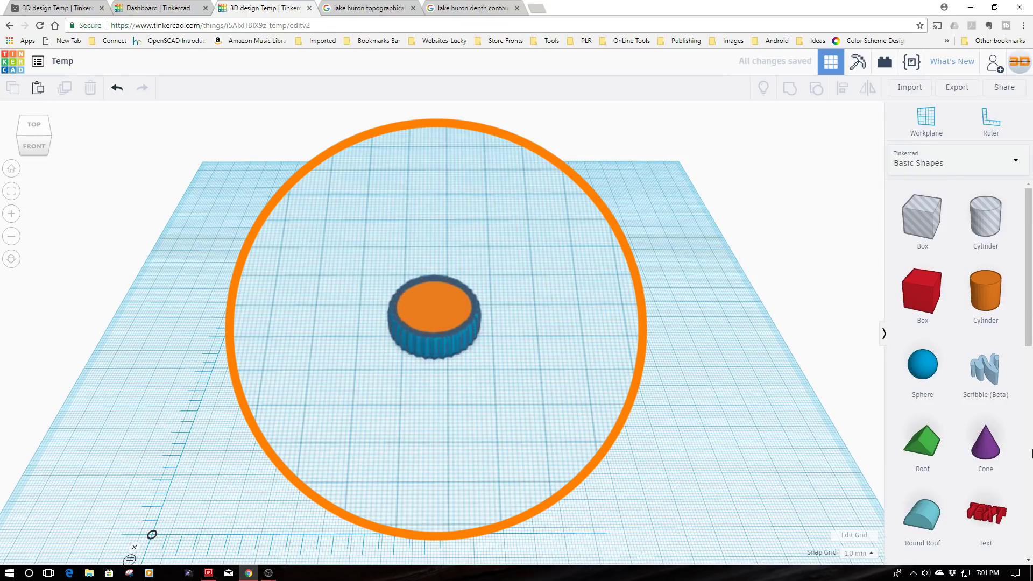
Place a half sphere on the workplane and enter 19 mm for its size
scroll(1030, 404, down, 3)
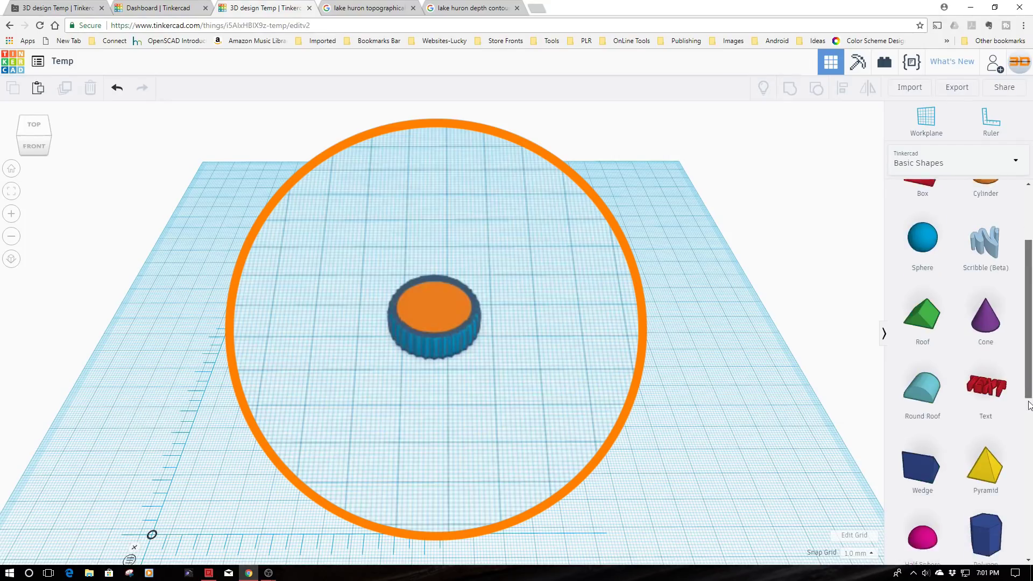
scroll(1030, 405, down, 2)
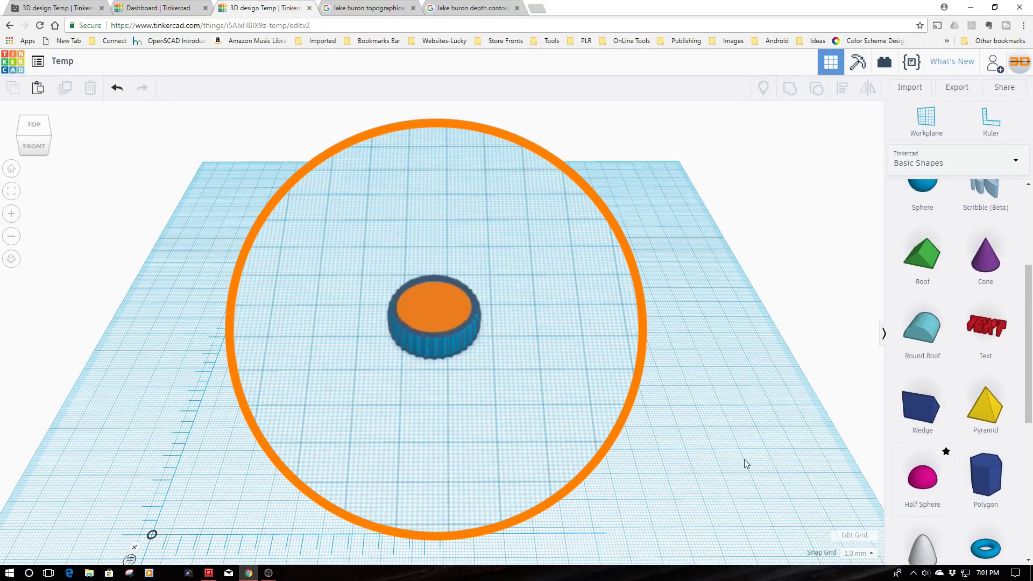
drag(923, 478, 499, 436)
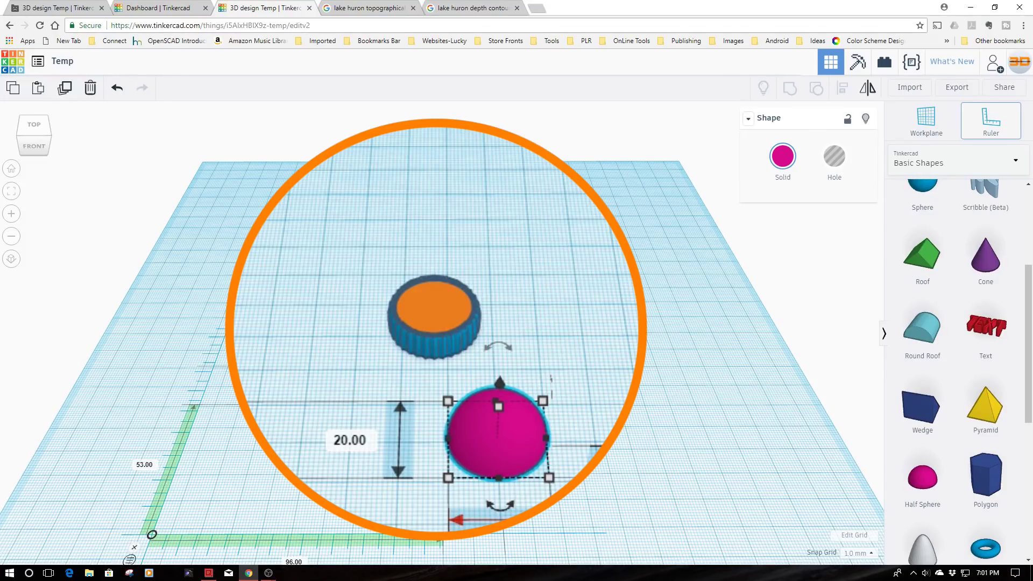
click(349, 435)
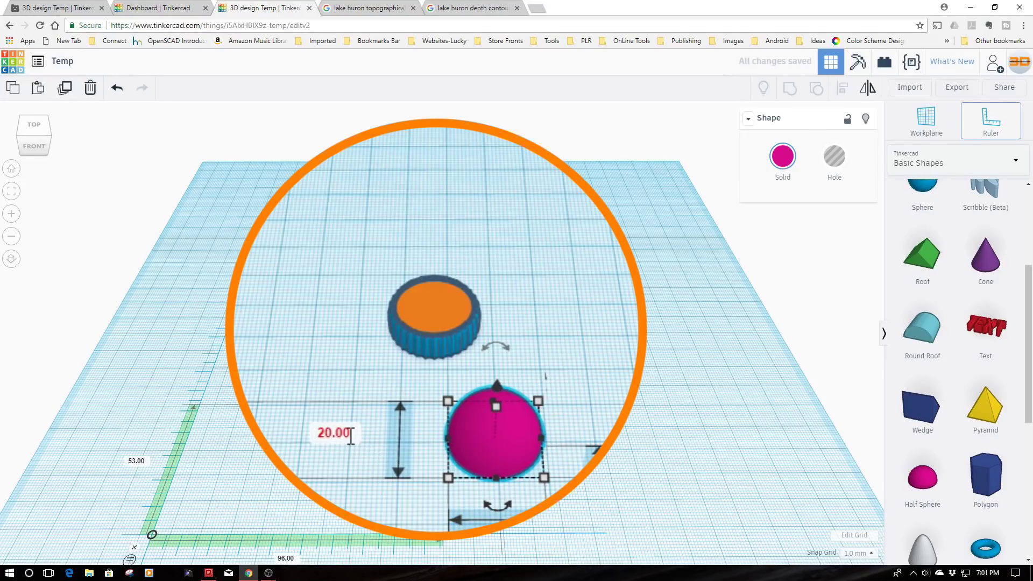
text(19)
key(Return)
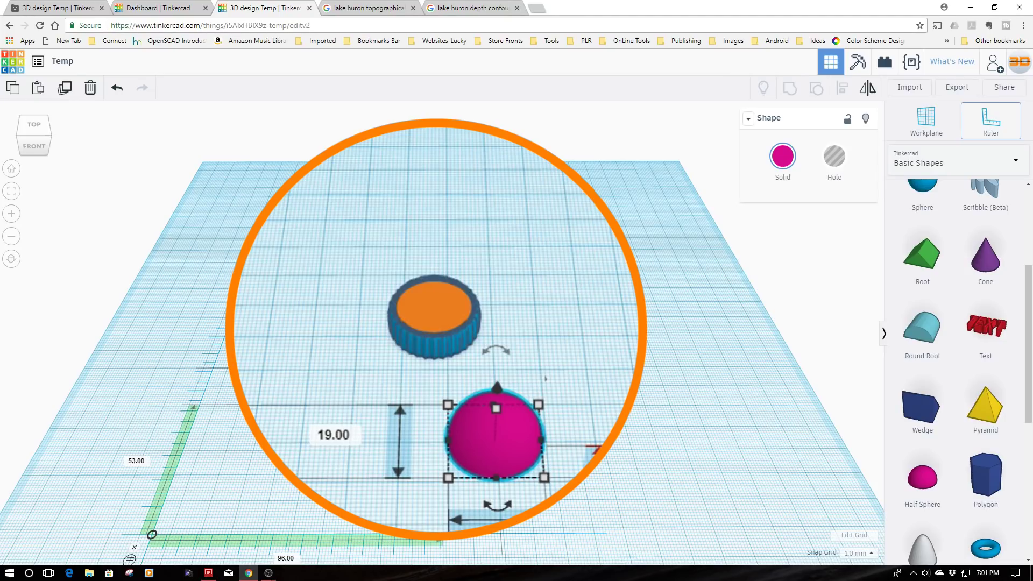
Flatten the half sphere into a low dome and raise it off the workplane with Ctrl+Up
key(ctrl+z)
right_drag(436, 329, 436, 304)
click(501, 390)
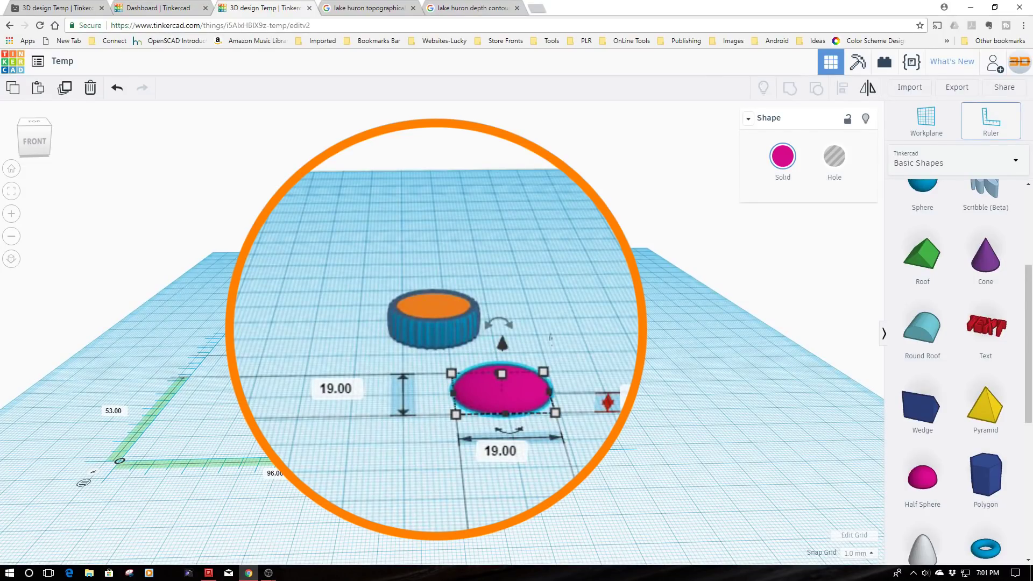
drag(502, 373, 502, 369)
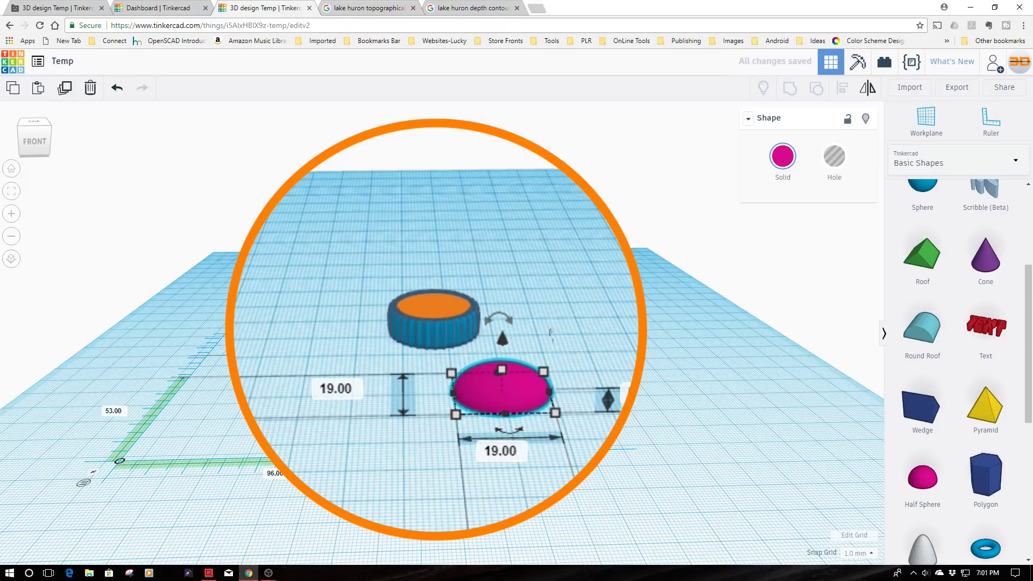
click(424, 330)
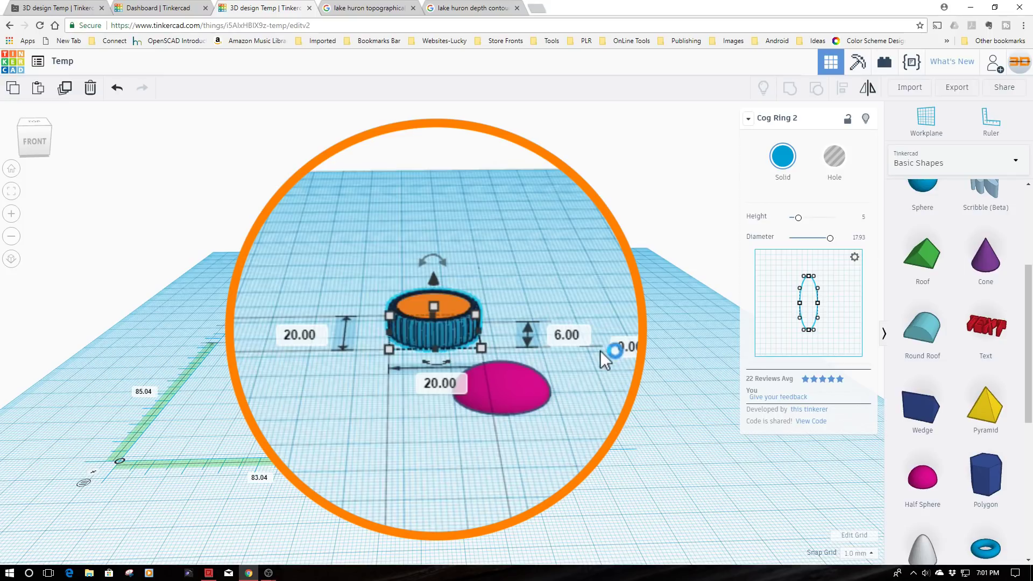
click(528, 380)
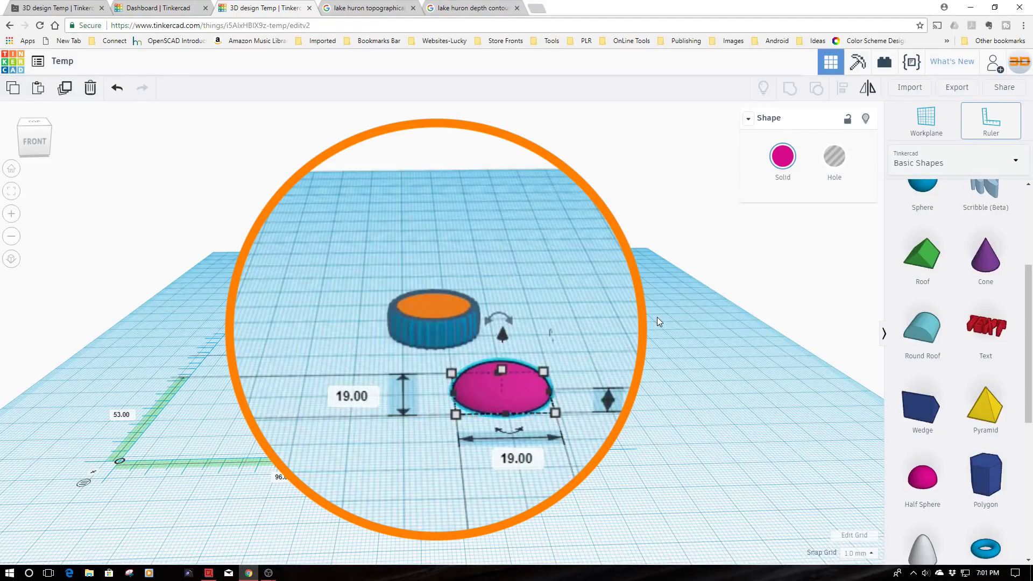
key(ctrl+Up)
key(ctrl+Up)
key(ctrl+Up)
key(ctrl+Up)
key(ctrl+Up)
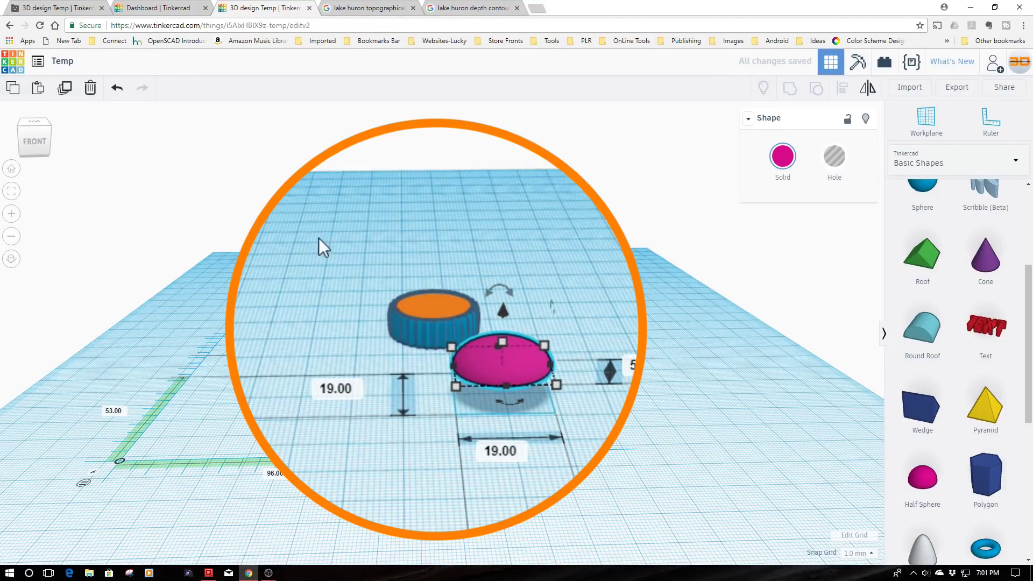
drag(318, 238, 530, 482)
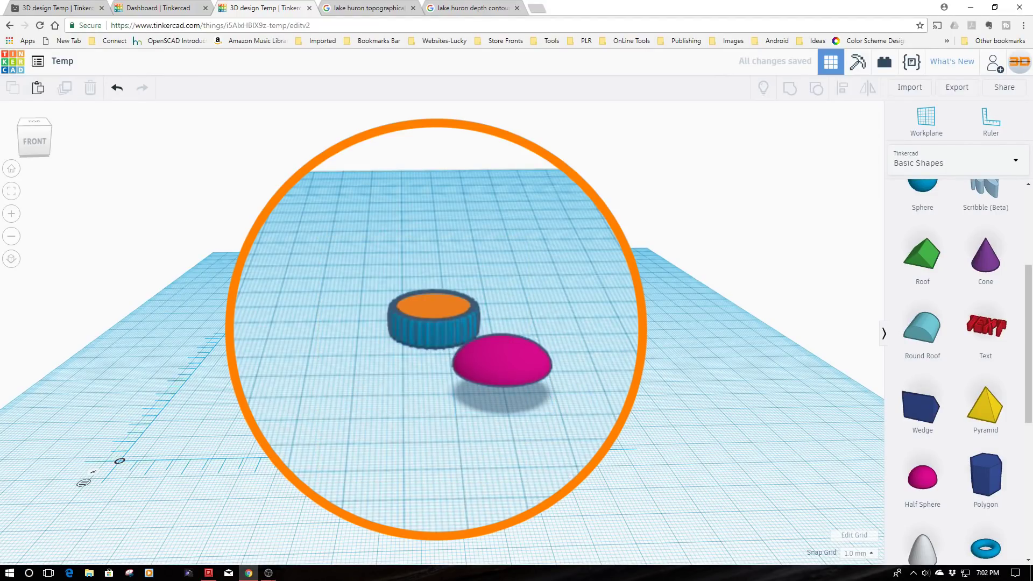
Select the dome, cylinder and cog ring and align them centred in width and depth
drag(322, 239, 563, 434)
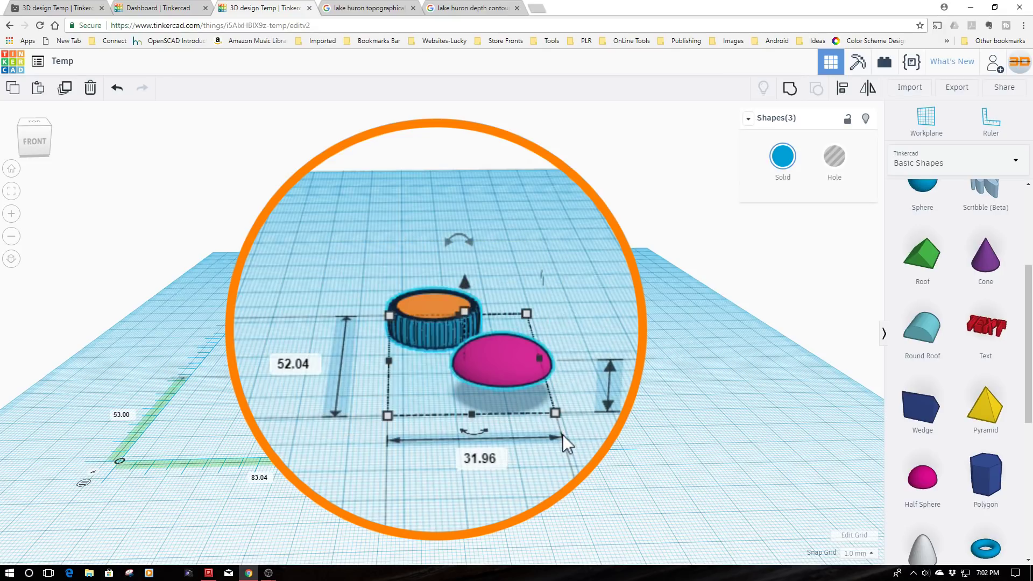
click(843, 88)
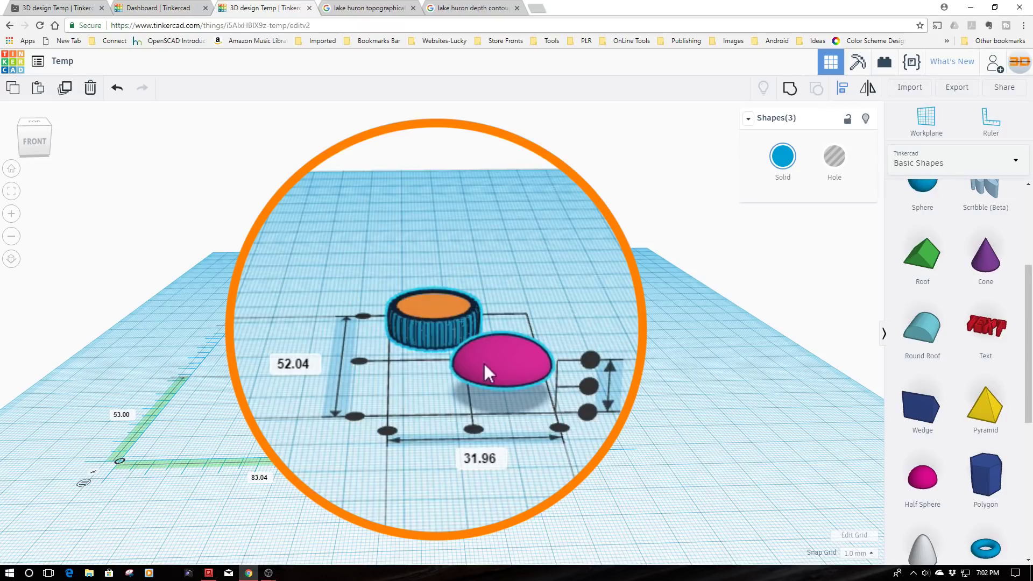
click(473, 429)
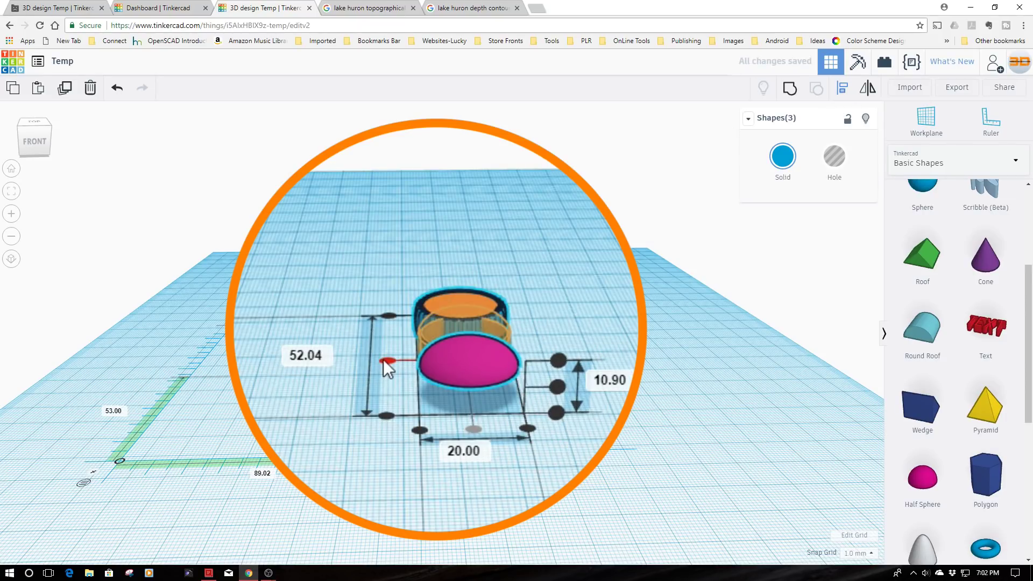
click(383, 360)
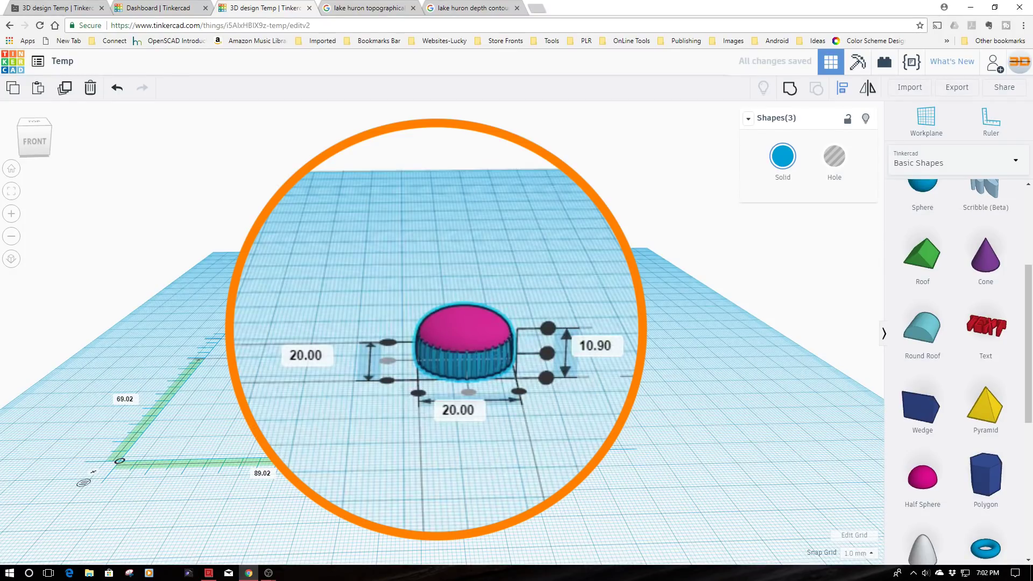
mouse_move(413, 406)
right_down()
mouse_move(413, 430)
mouse_move(413, 414)
right_up()
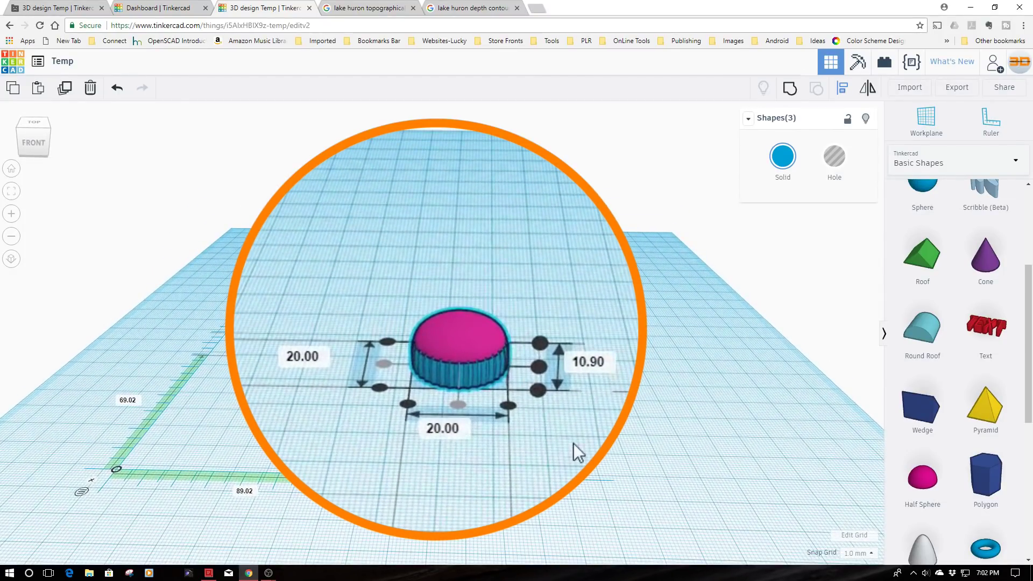
click(573, 444)
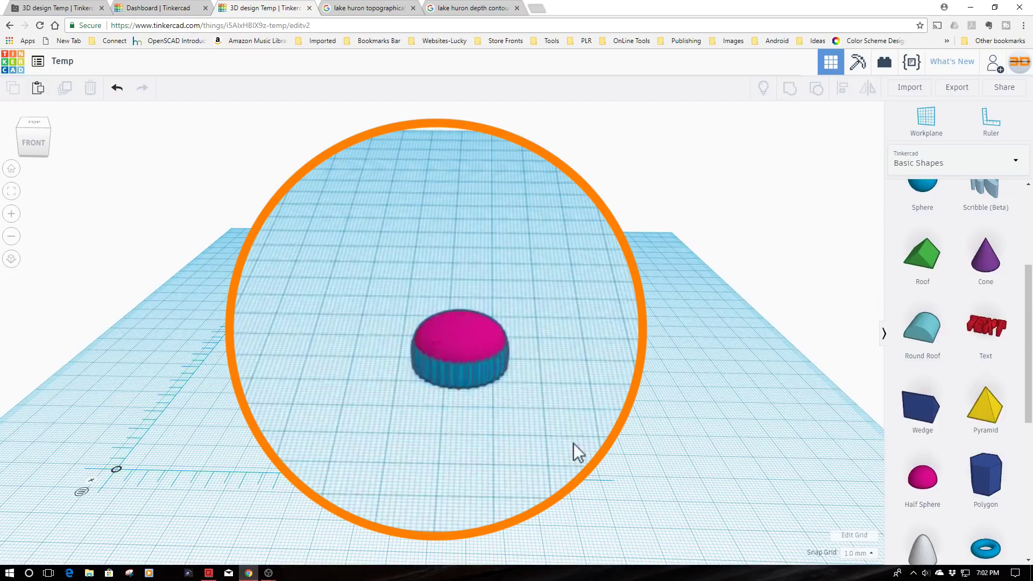
Set the dome's elevation to 5.5 mm and zoom to it
click(467, 330)
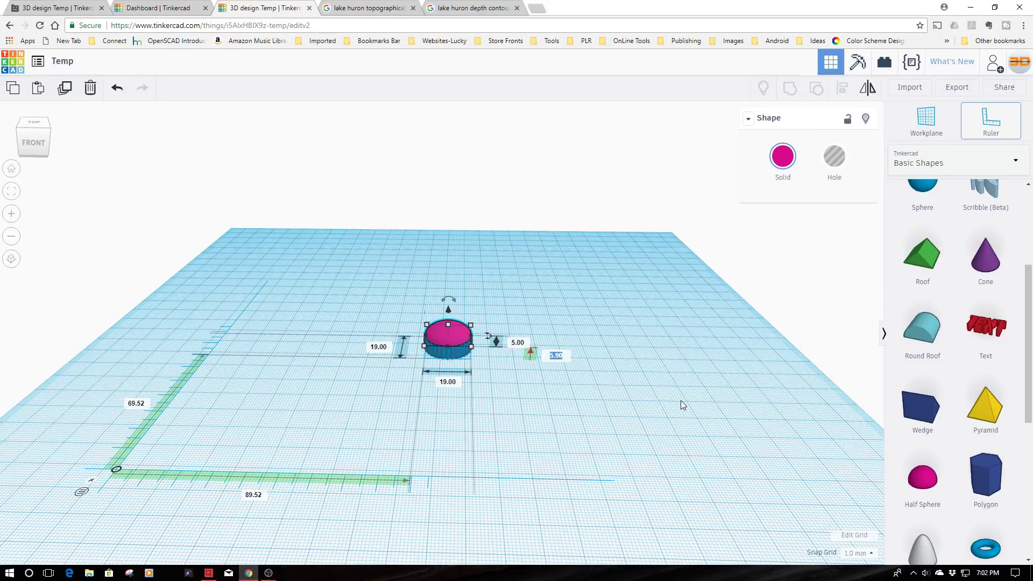
text(5.5)
key(Return)
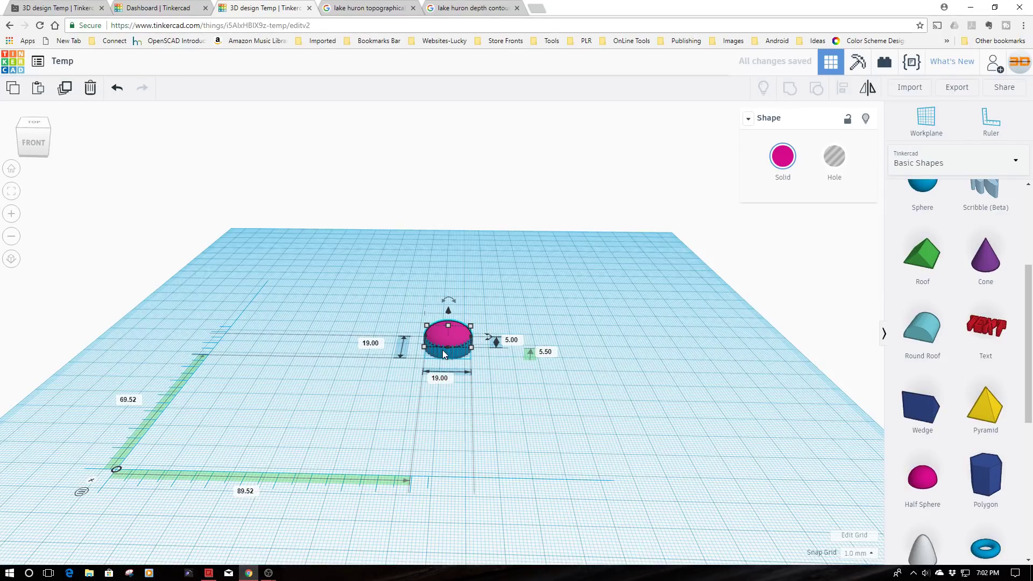
key(f)
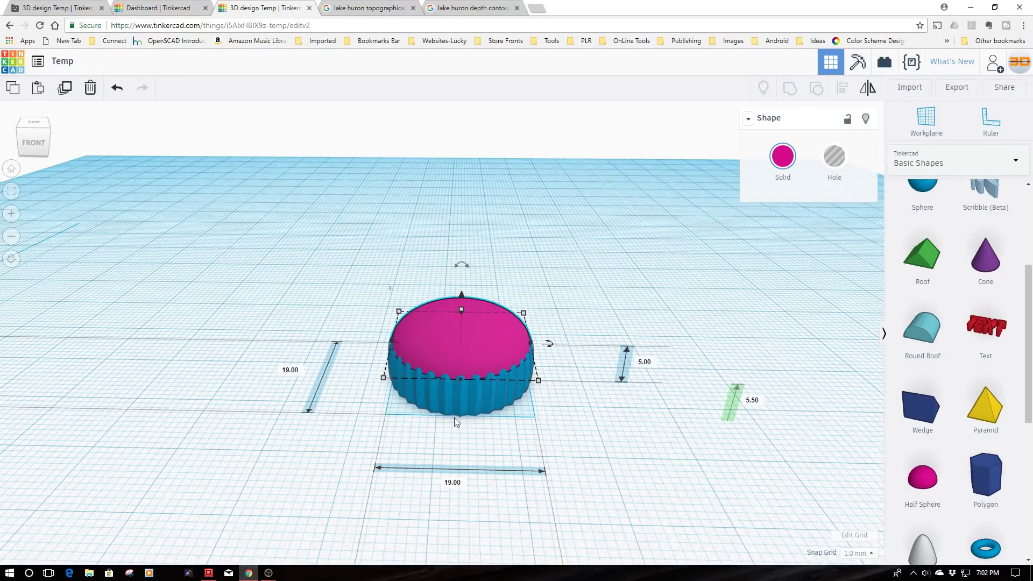
Resize the dome to 18 by 18 mm and re-centre the three shapes along the width
click(453, 482)
text(18)
key(Return)
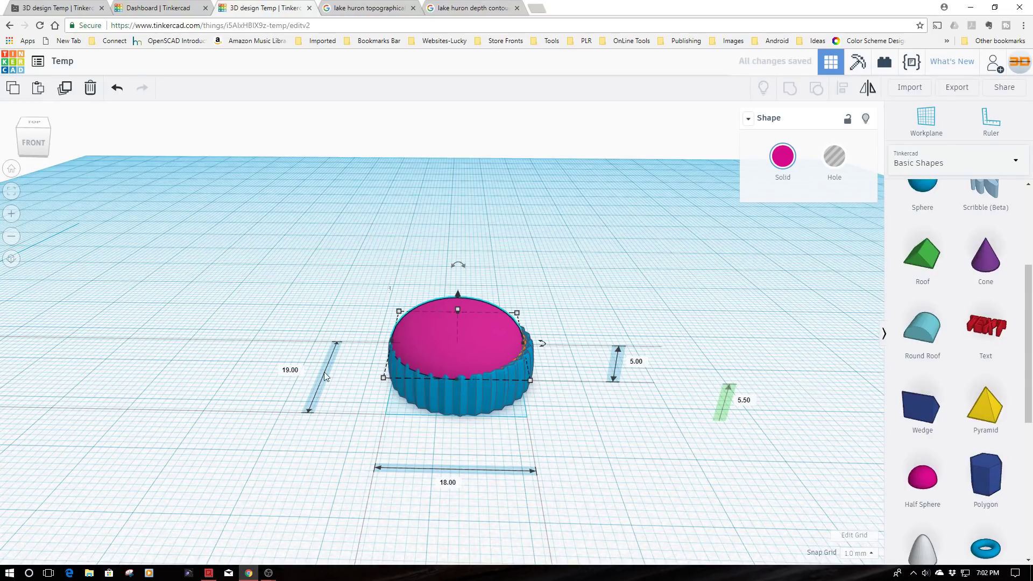
click(300, 372)
text(18)
key(Return)
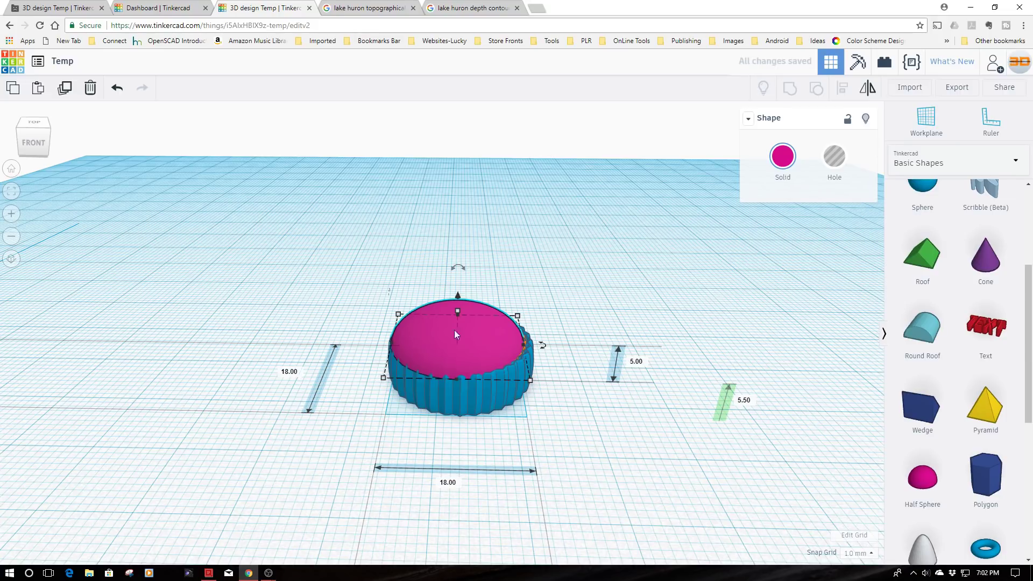
drag(343, 285, 569, 448)
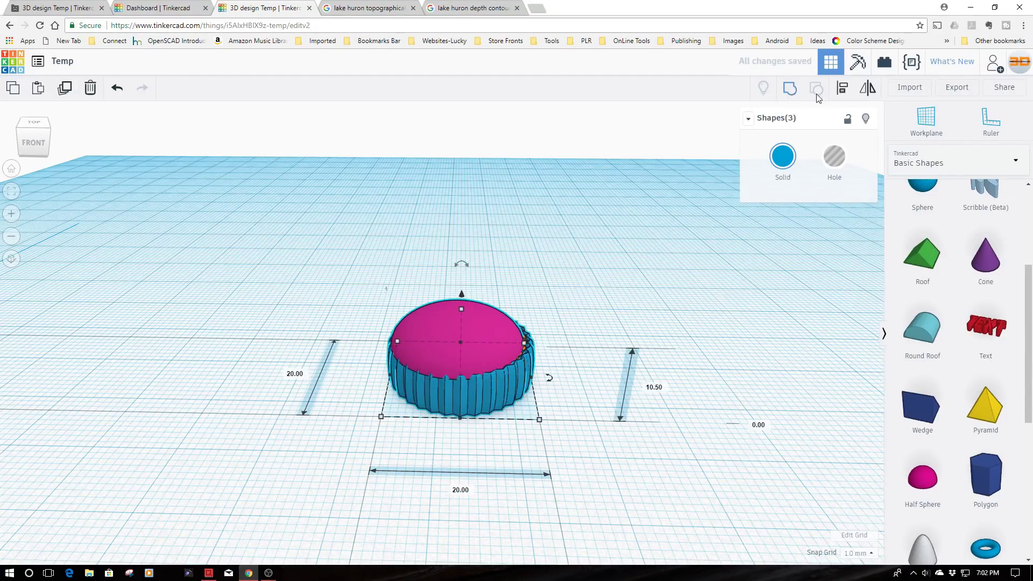
click(843, 89)
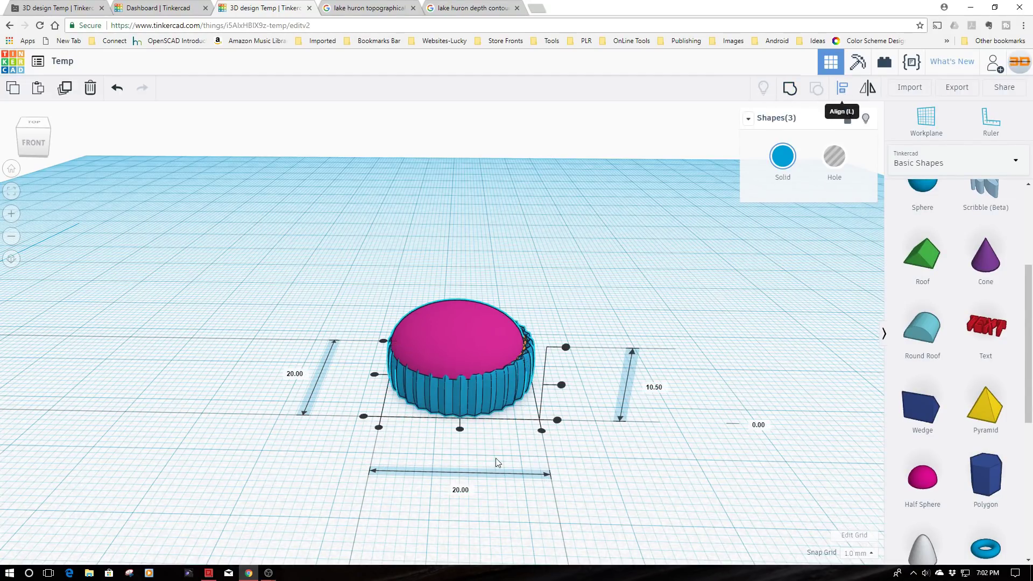
click(460, 429)
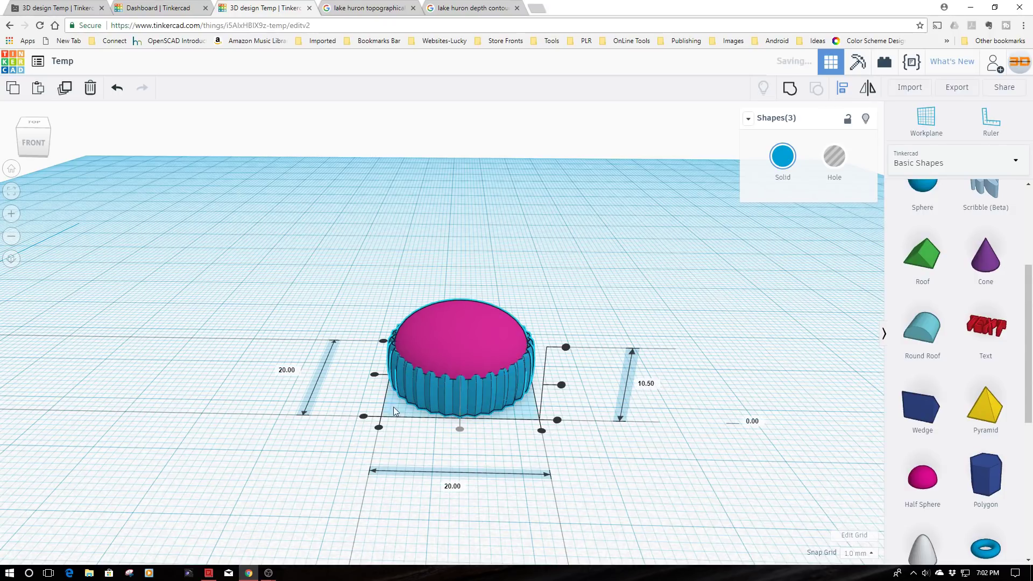
click(374, 375)
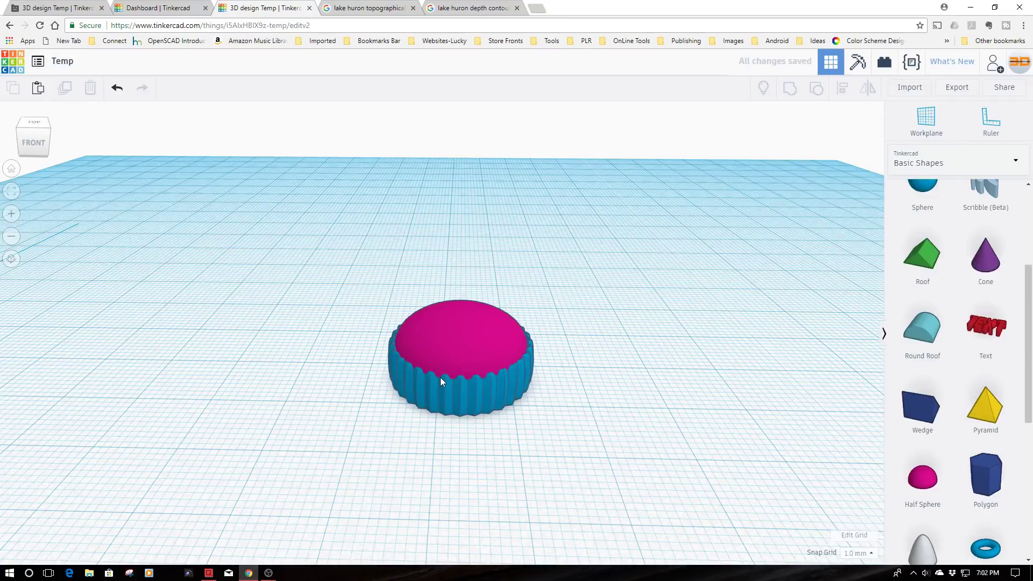
Narrow the dome to 17.5 by 17.5 mm and select all three shapes for aligning
click(476, 350)
click(476, 350)
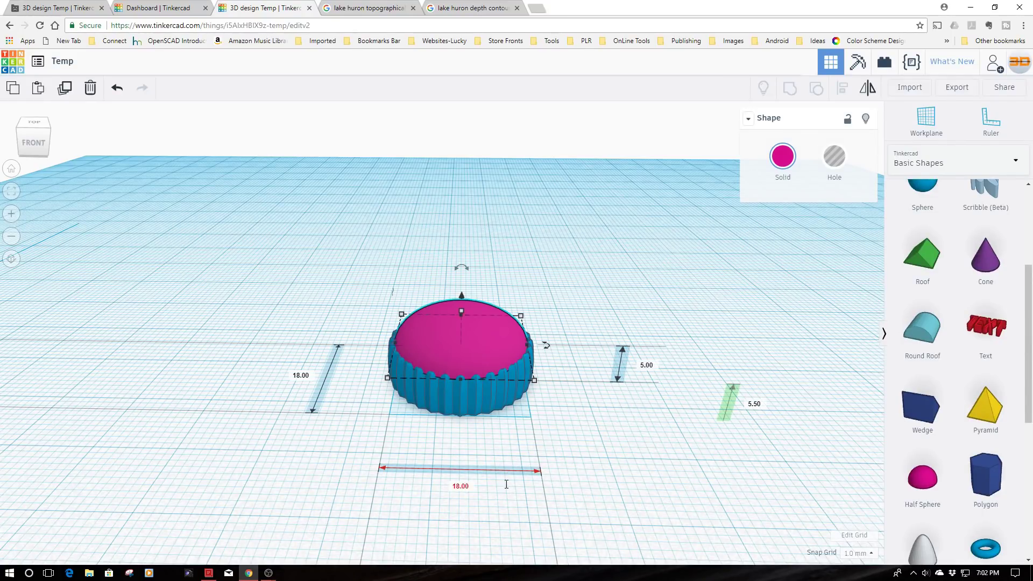
click(462, 487)
text(17.5)
key(Return)
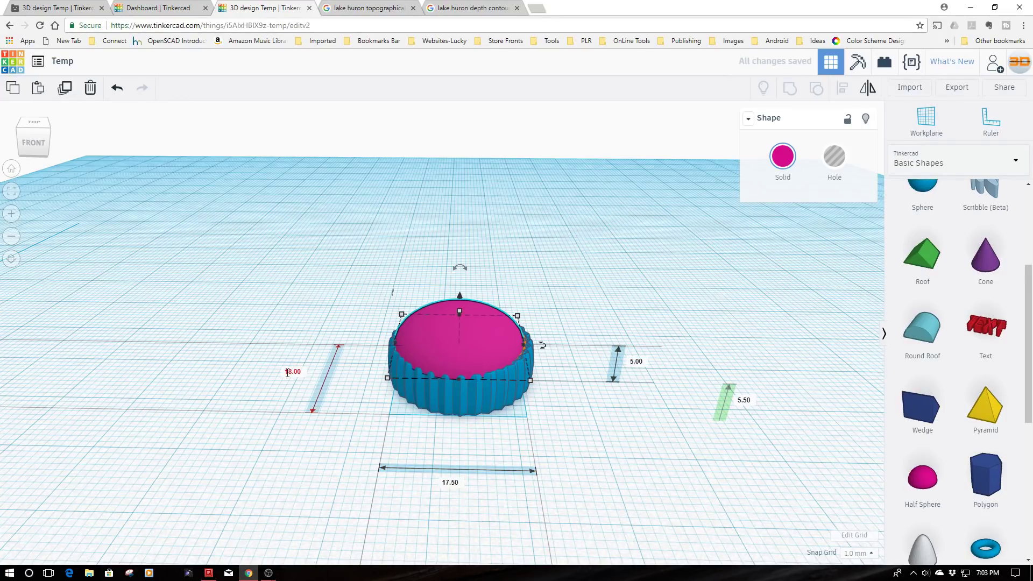
click(294, 372)
text(17.5)
key(Return)
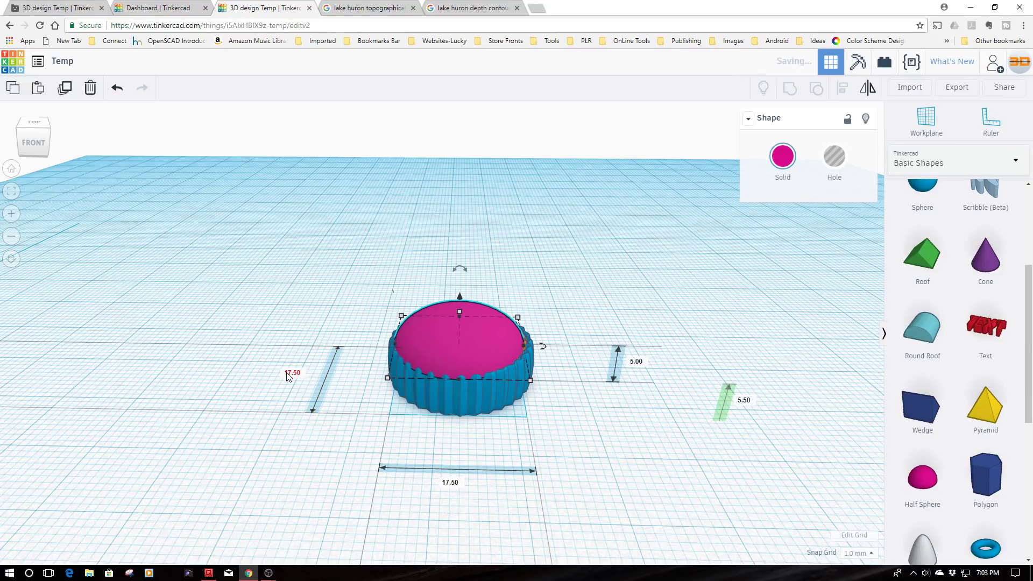
drag(333, 275, 569, 425)
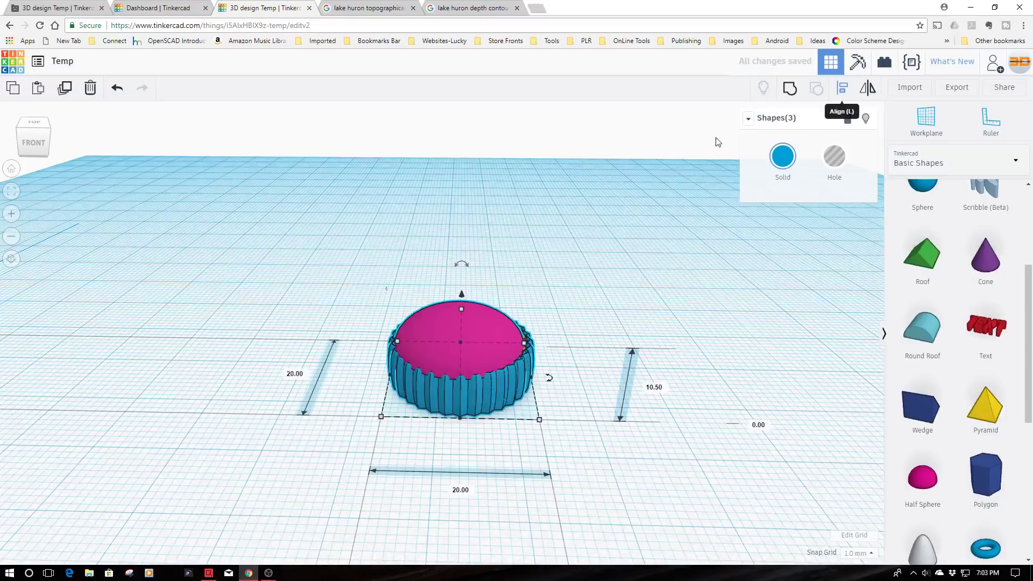
click(843, 88)
Centre the smaller dome on the cap along depth and width
click(375, 375)
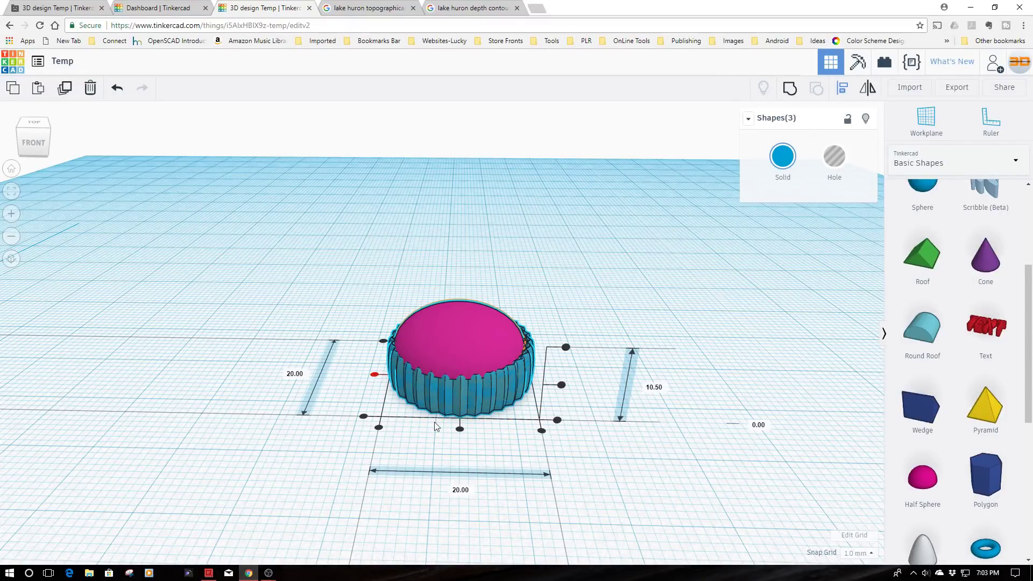
click(460, 429)
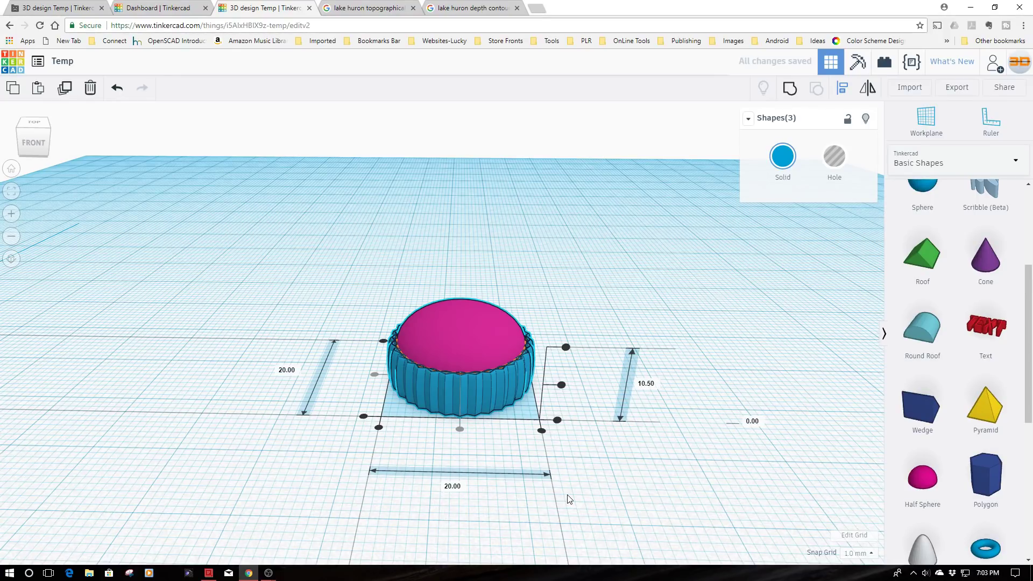
right_drag(568, 499, 566, 468)
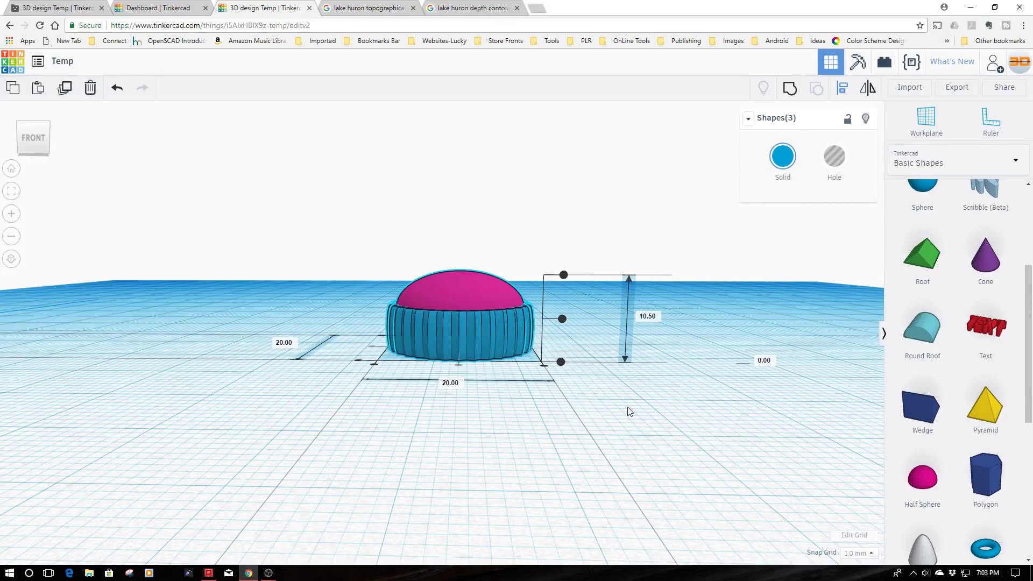
click(445, 412)
Group the dome, cylinder and cog ring into one 20 by 20 by 10.50 mm shape
right_drag(446, 415, 391, 299)
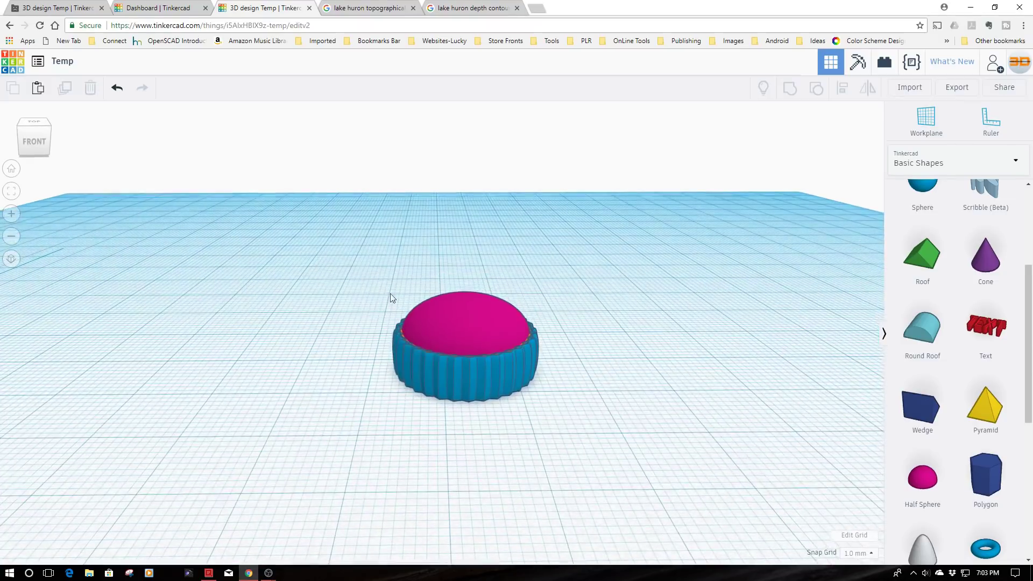
drag(384, 278, 592, 414)
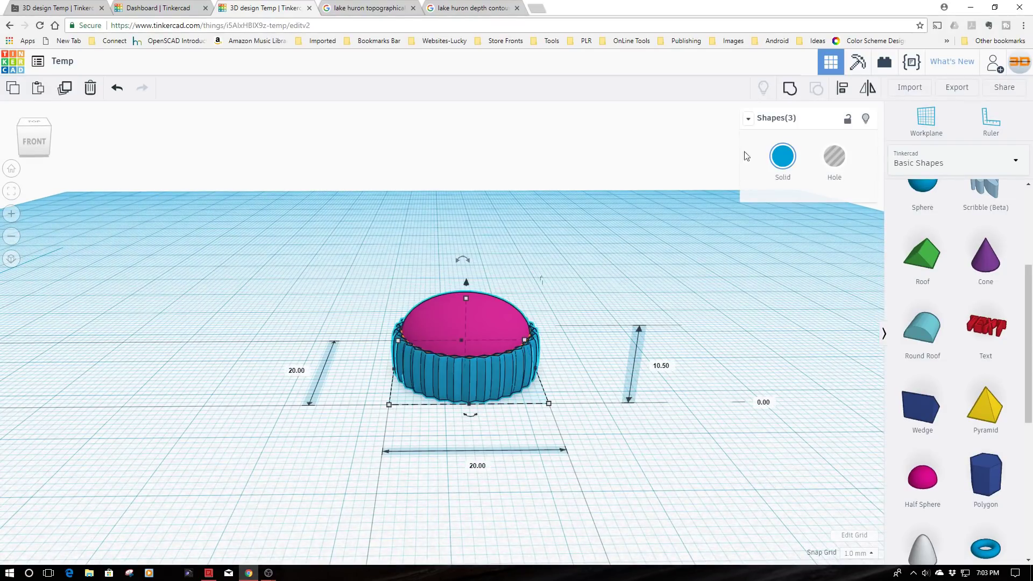
click(790, 88)
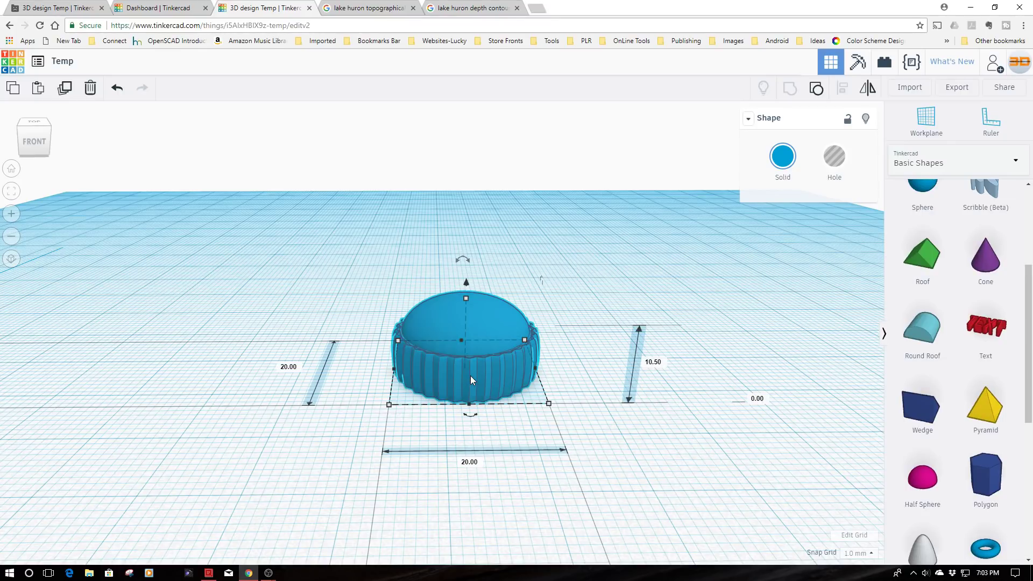
Set the grouped cap's height to 10 mm, making it 20 by 20 by 10 mm
mouse_move(599, 426)
right_down()
mouse_move(595, 407)
mouse_move(603, 419)
right_up()
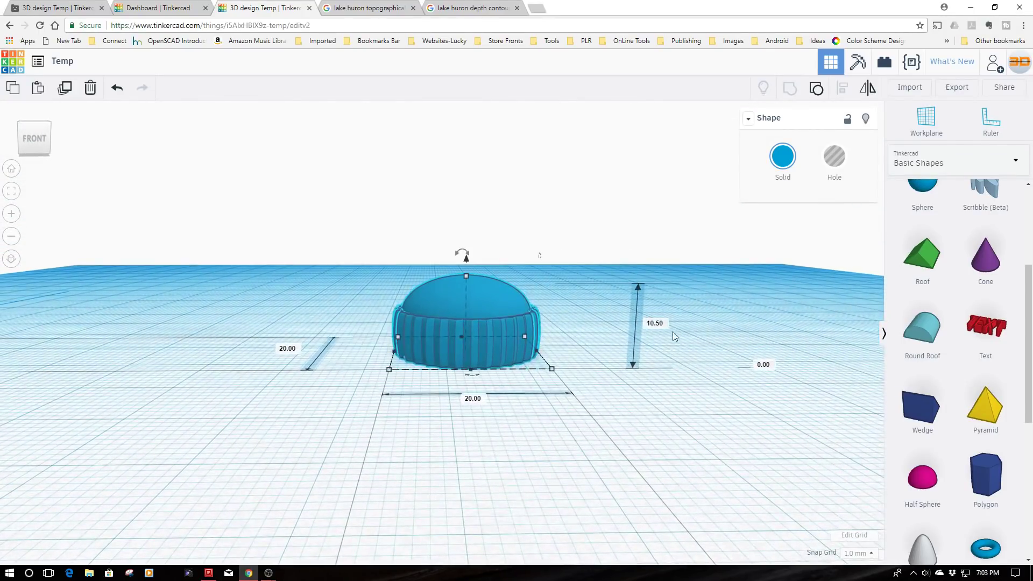
click(656, 324)
text(10)
key(Return)
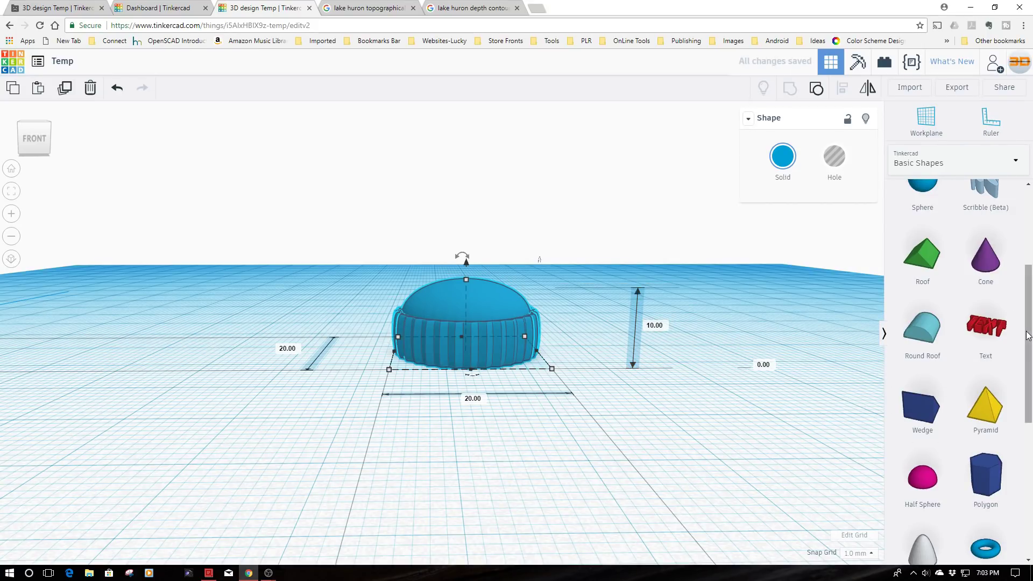
Place a Polygon hexagonal prism (17.32 by 20 mm, 20 mm tall) beside the cap
scroll(1029, 336, up, 4)
scroll(1031, 337, down, 3)
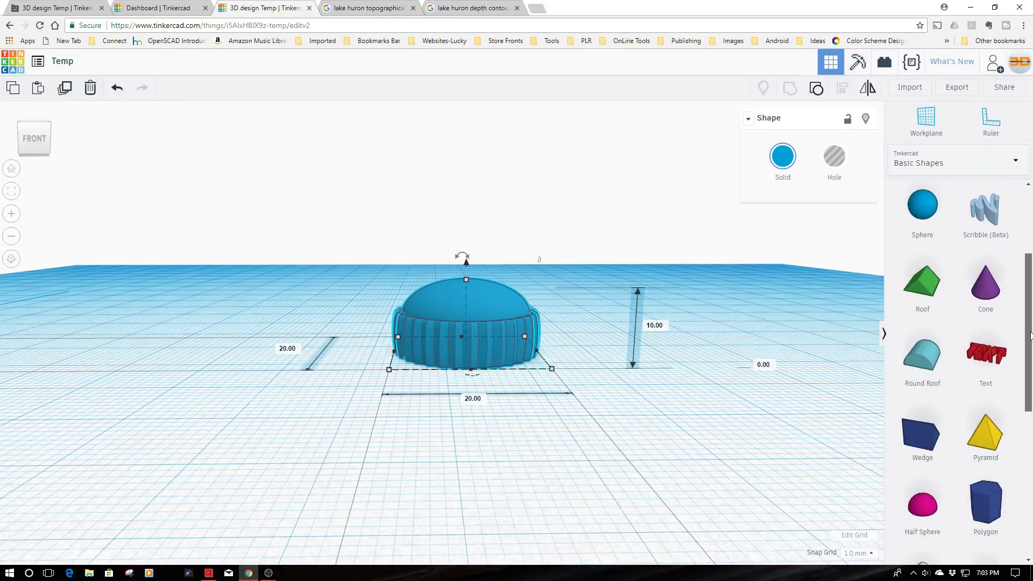
scroll(1031, 336, down, 2)
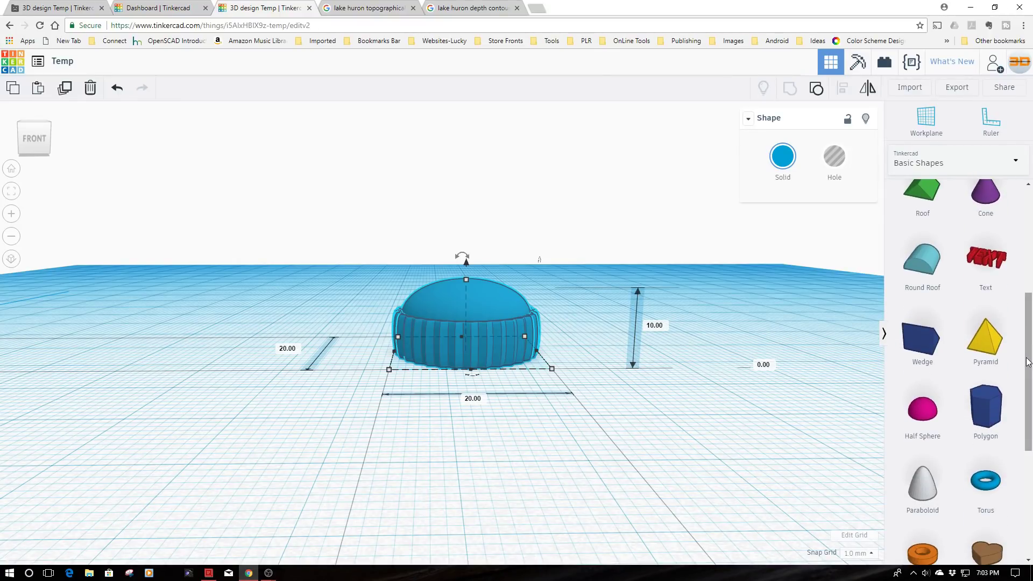
scroll(1029, 362, down, 5)
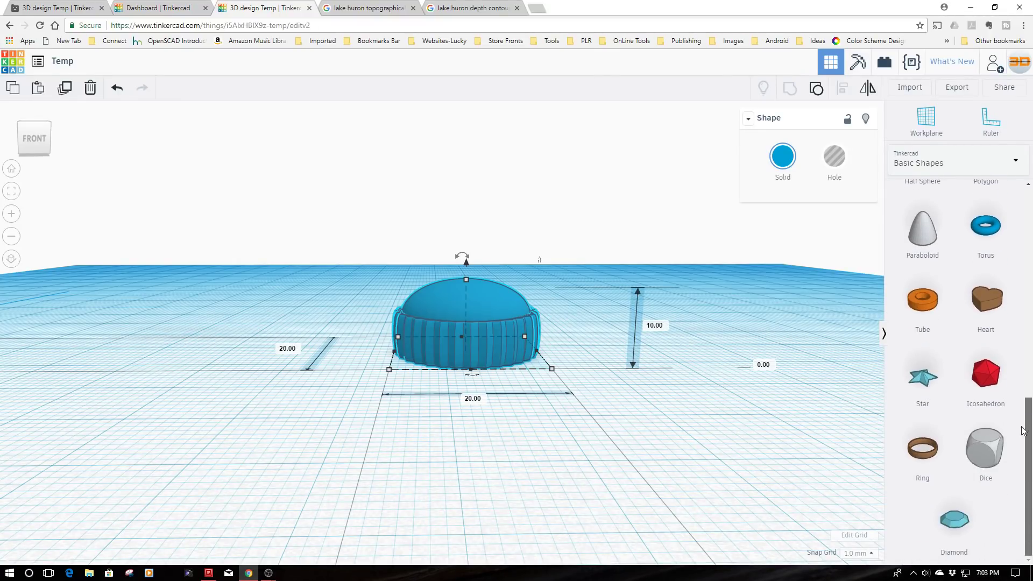
scroll(1028, 337, up, 6)
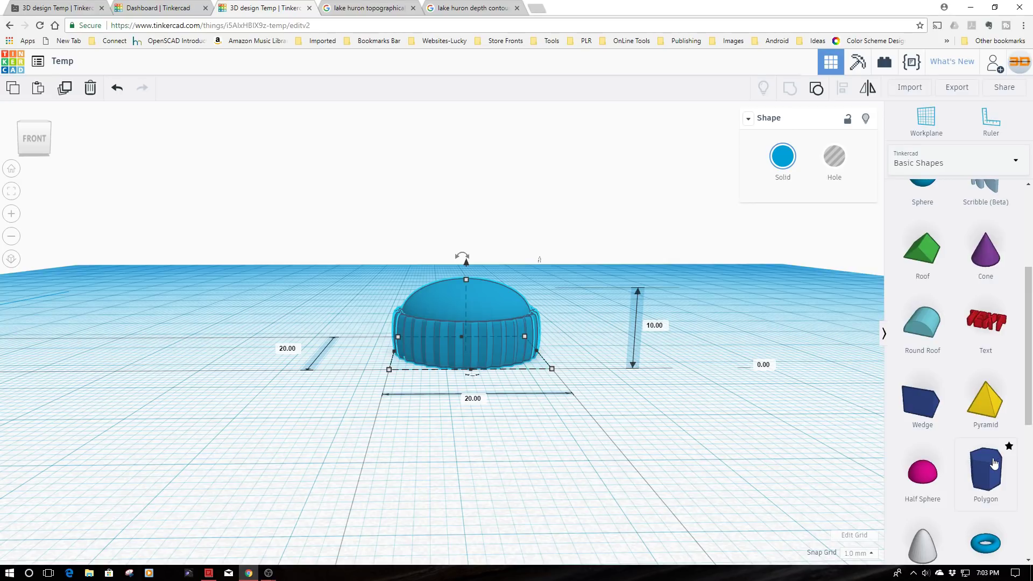
drag(986, 469, 299, 447)
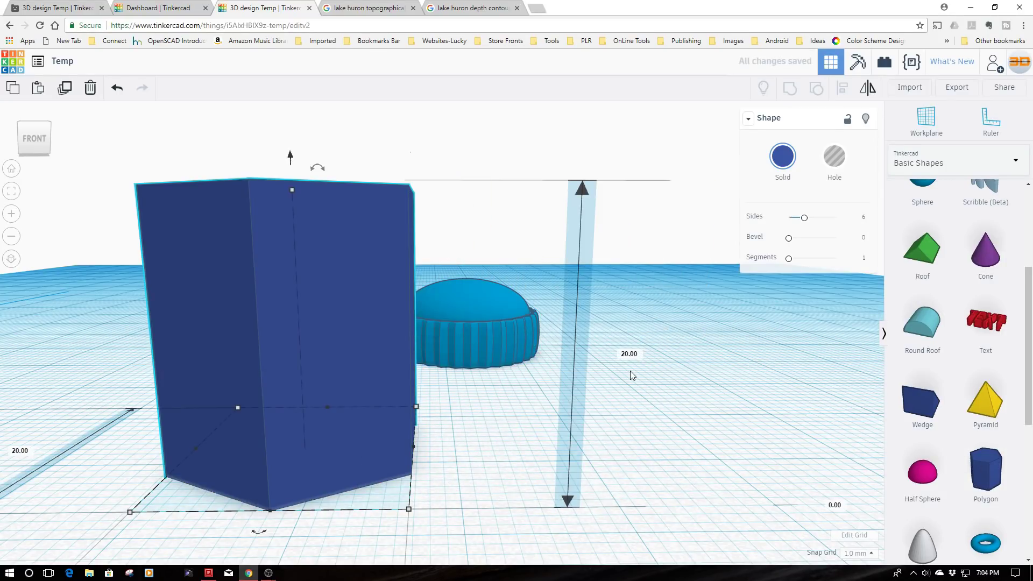
View the prism and cap from above and select the hexagonal prism
scroll(631, 370, down, 3)
scroll(630, 370, down, 2)
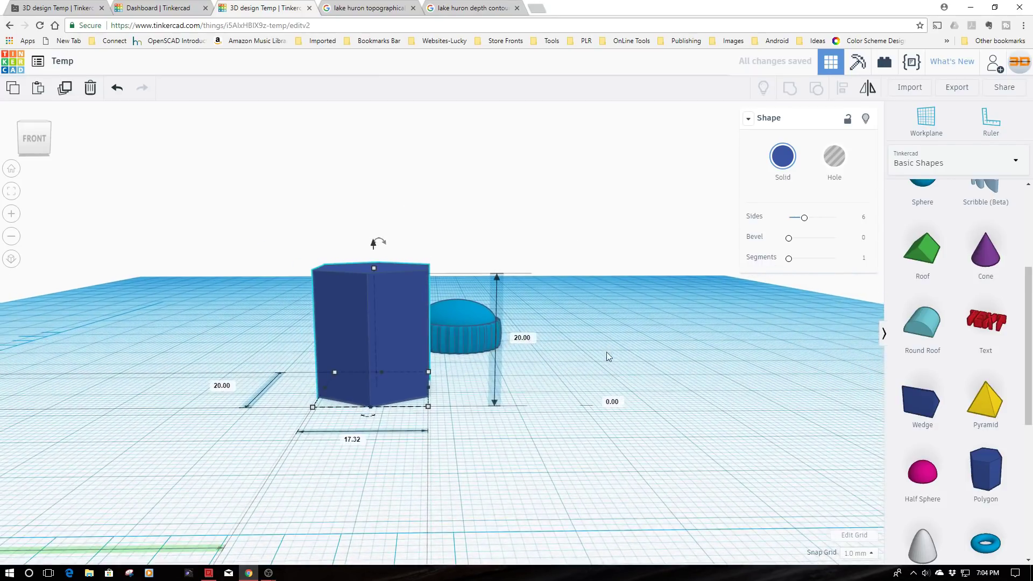
drag(606, 348, 622, 409)
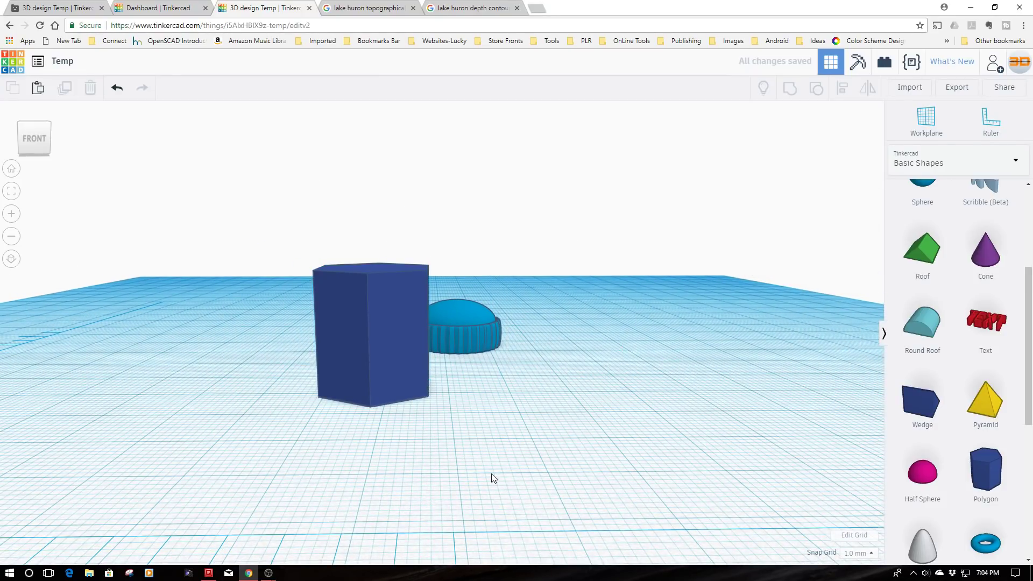
click(382, 369)
drag(518, 435, 553, 395)
right_drag(565, 430, 485, 438)
click(350, 360)
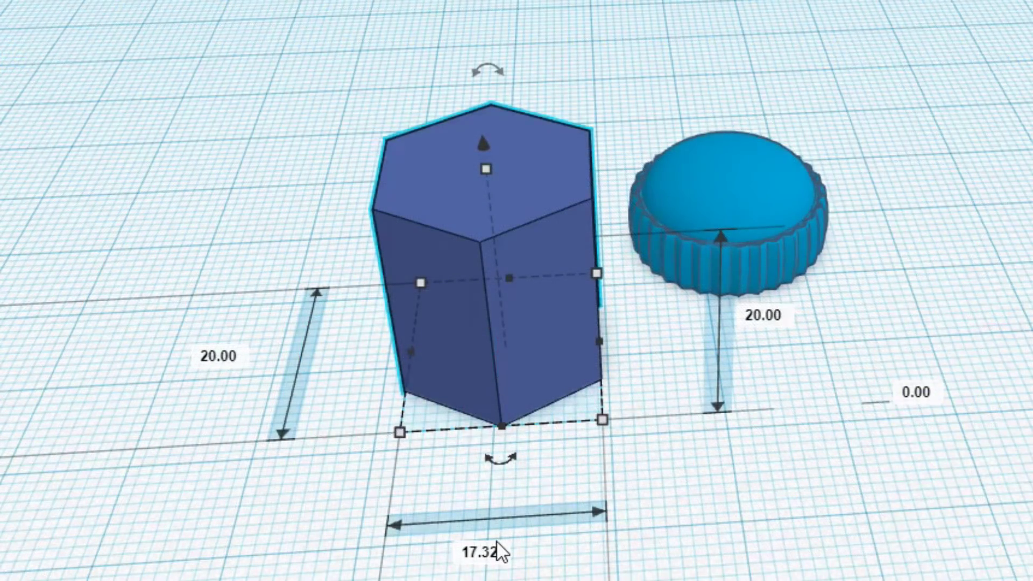
Resize the hexagonal prism to 6.4 mm wide by 7.2 mm long and make it a hole
click(278, 399)
click(476, 553)
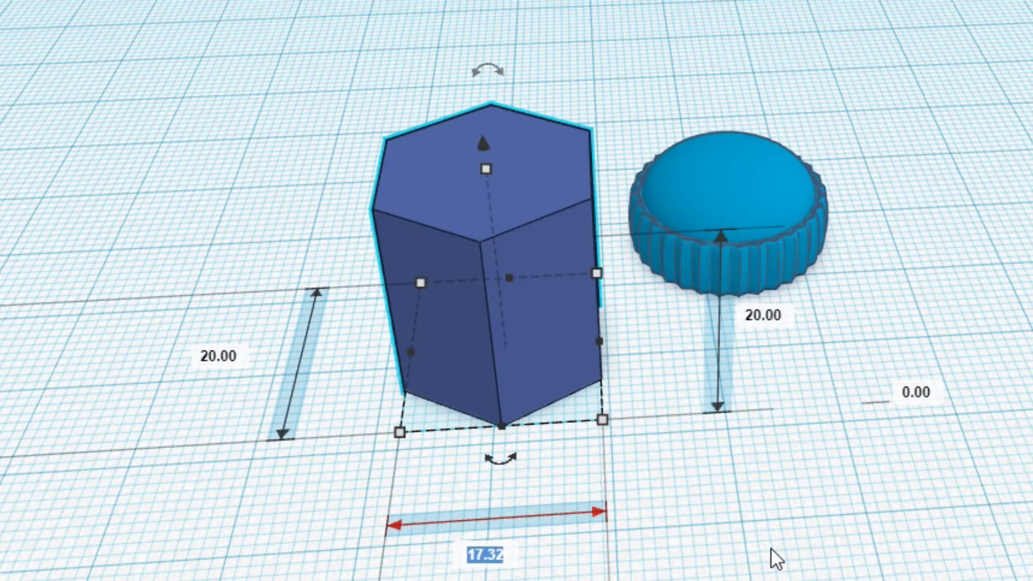
text(6.3)
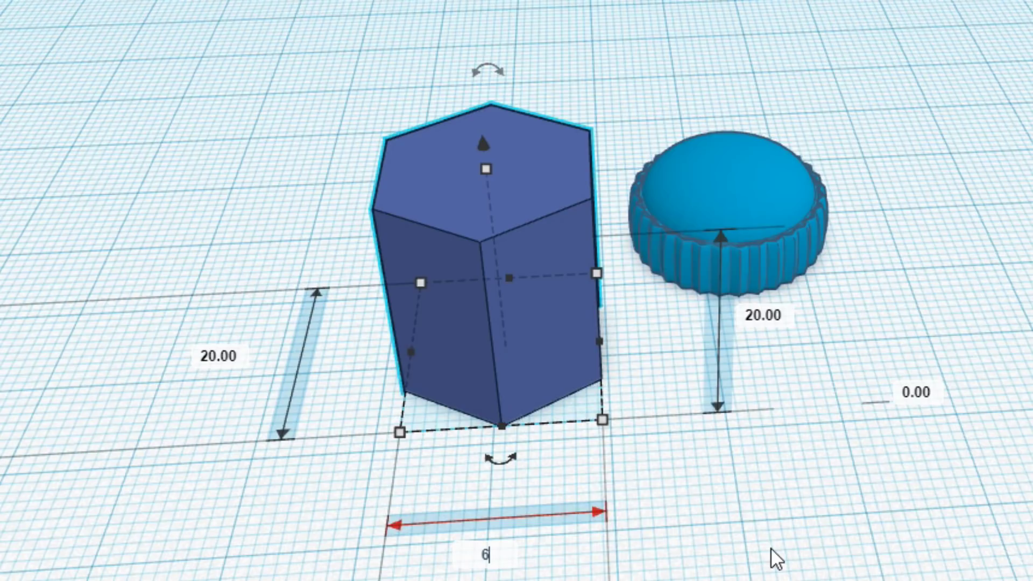
key(Return)
click(220, 351)
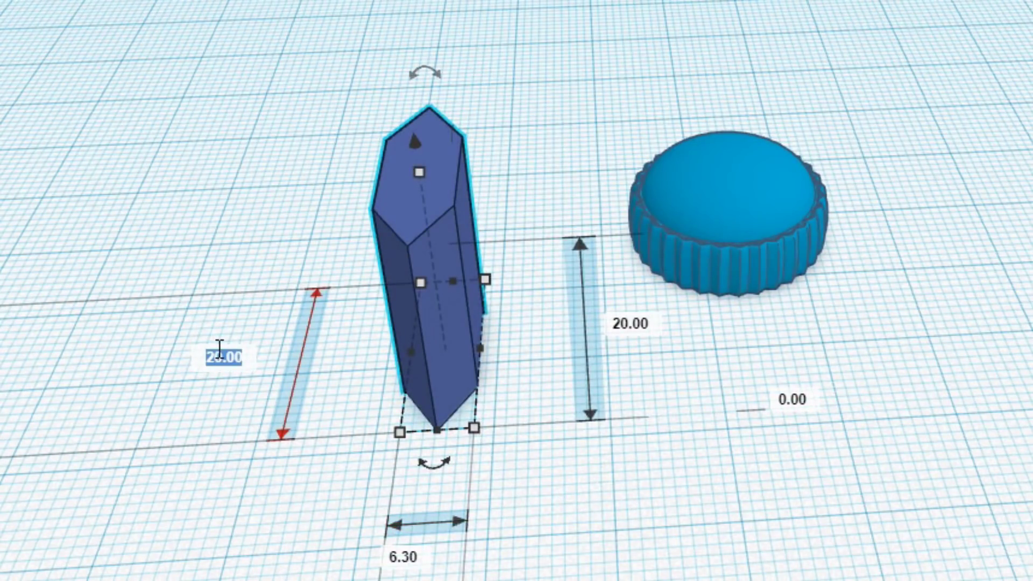
text(7.2)
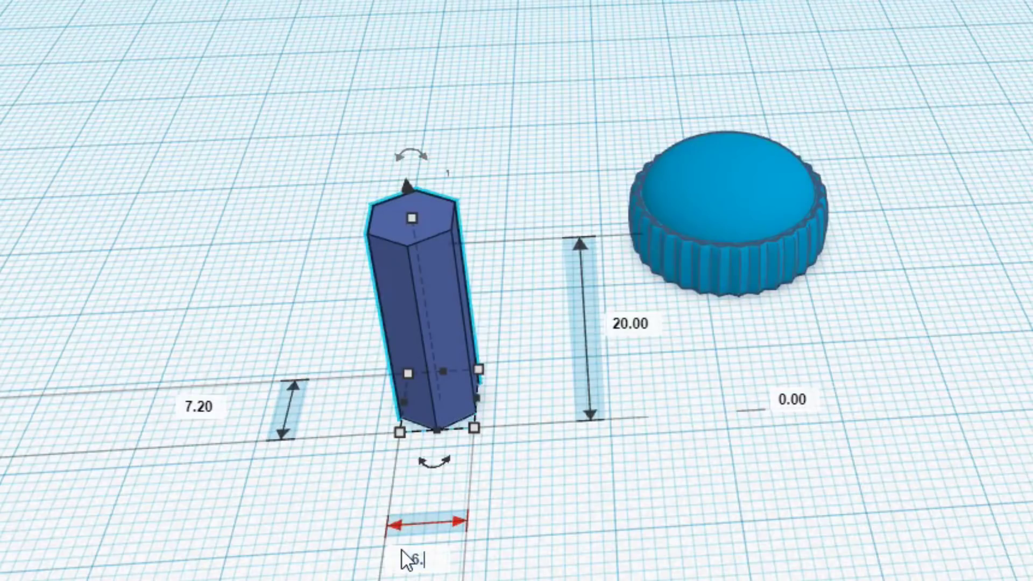
text(6.4)
key(Return)
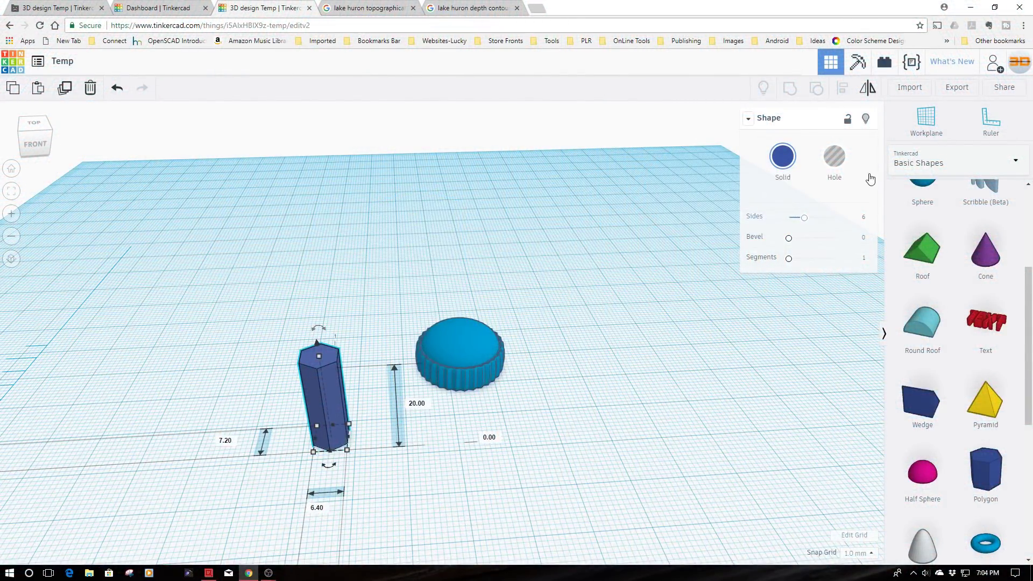
click(834, 156)
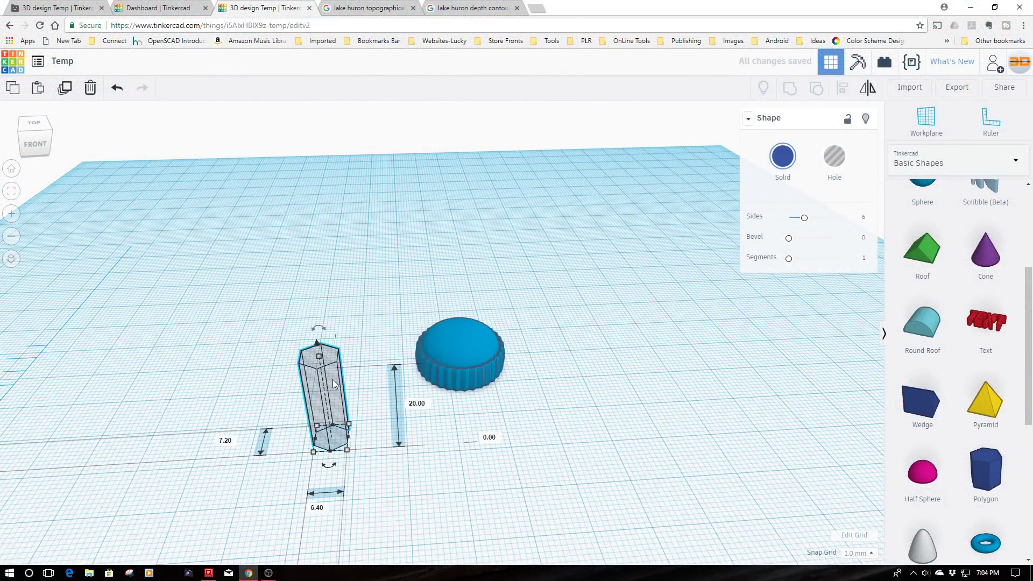
Place the hex hole on the cap's dome, raise it 1.20 mm, and select both shapes
drag(336, 376, 470, 314)
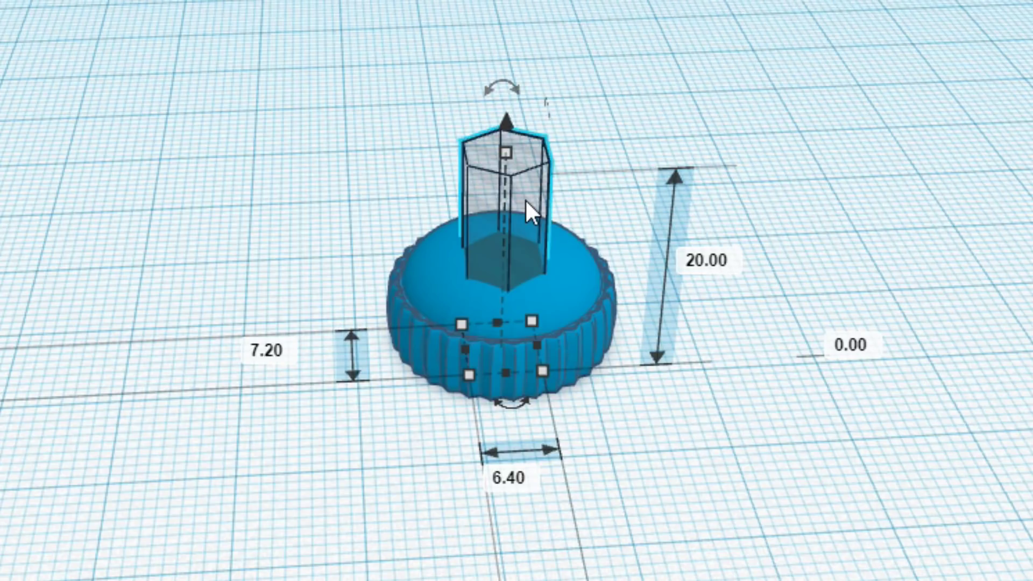
click(829, 348)
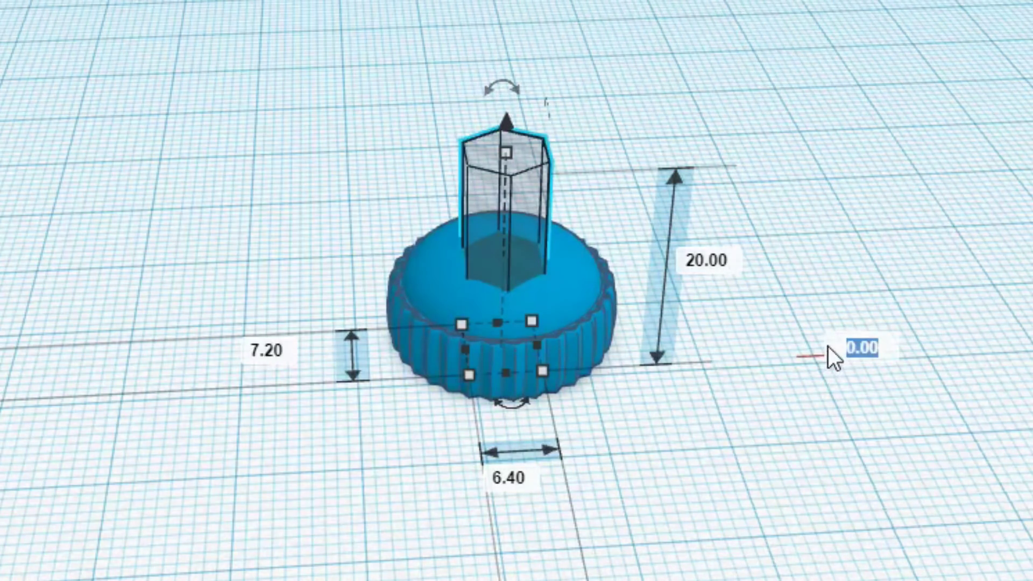
text(1.2)
key(Return)
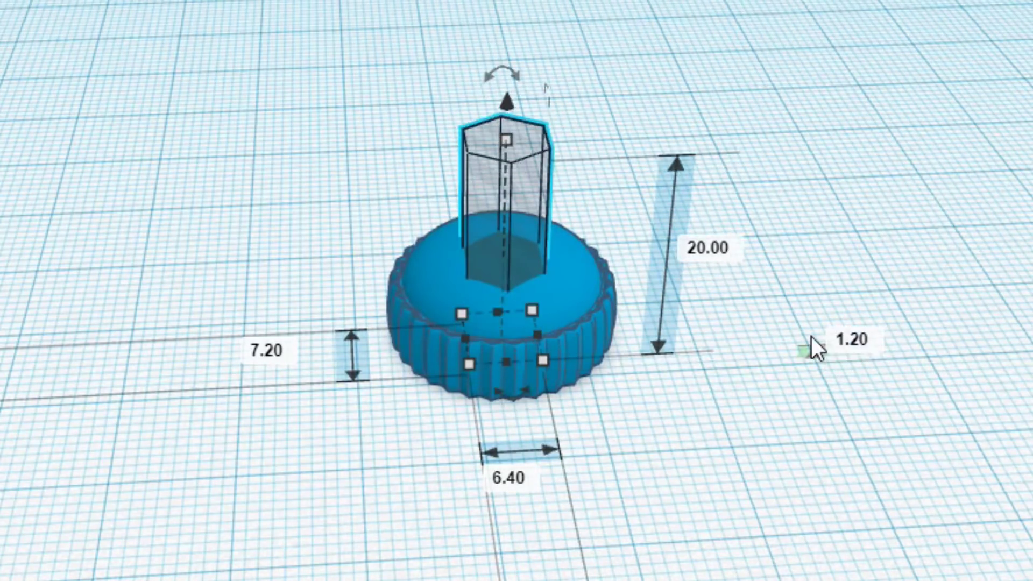
drag(227, 53, 799, 440)
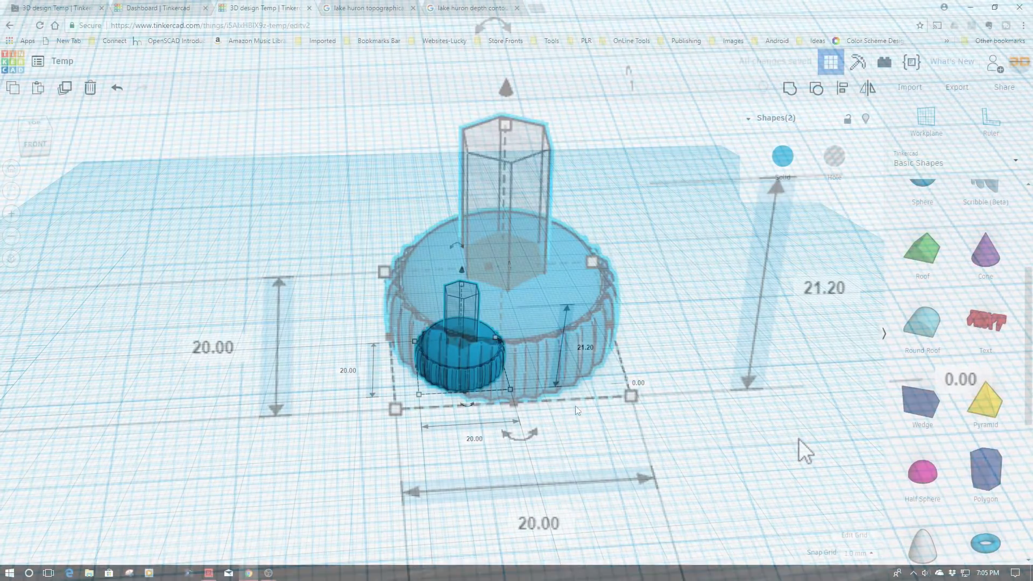
Centre the hex hole on the cap in both axes and group them into a 20 x 20 x 9.68 mm cap
click(842, 88)
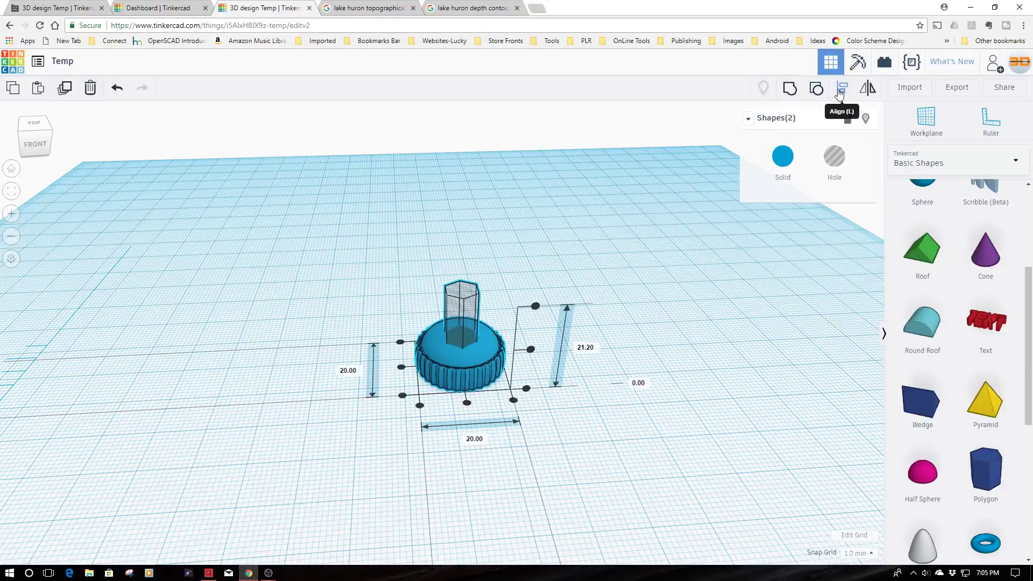
click(401, 367)
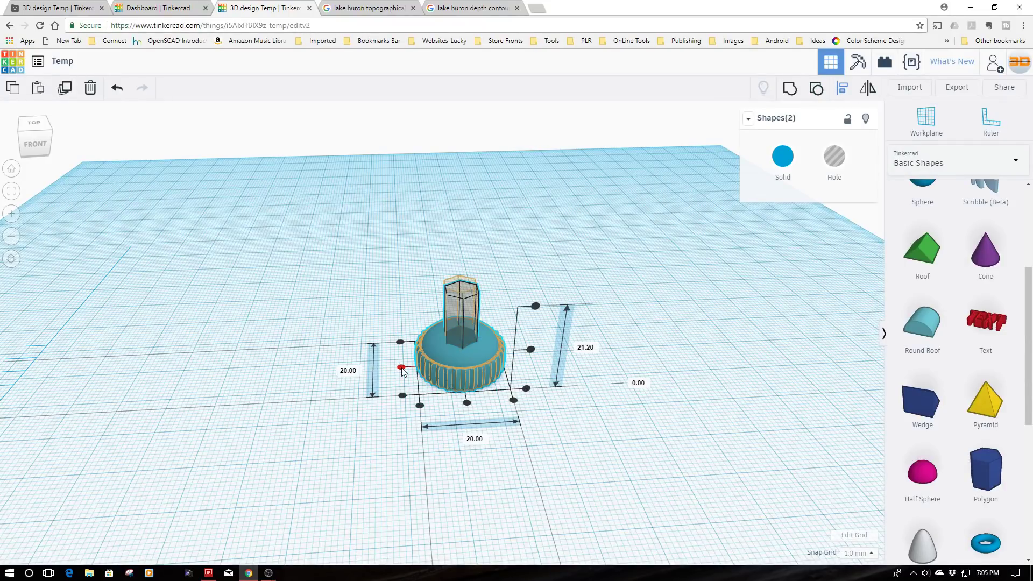
click(467, 403)
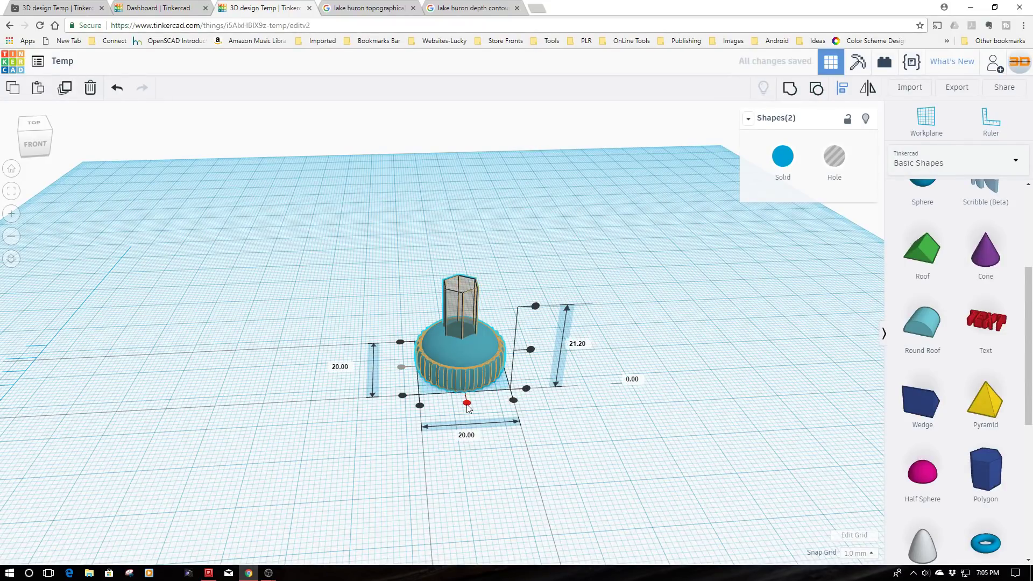
click(493, 464)
drag(398, 256, 524, 406)
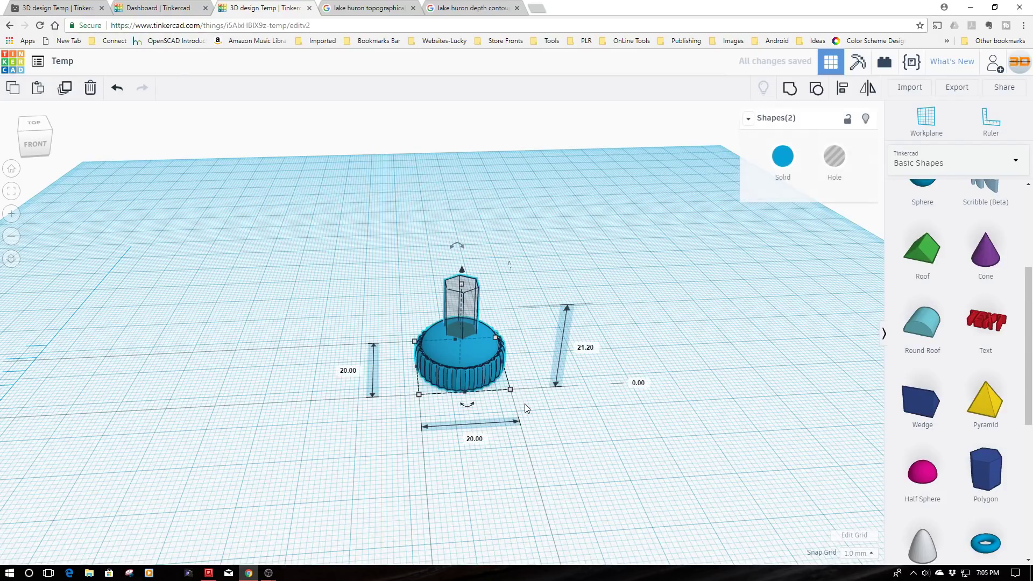
click(793, 89)
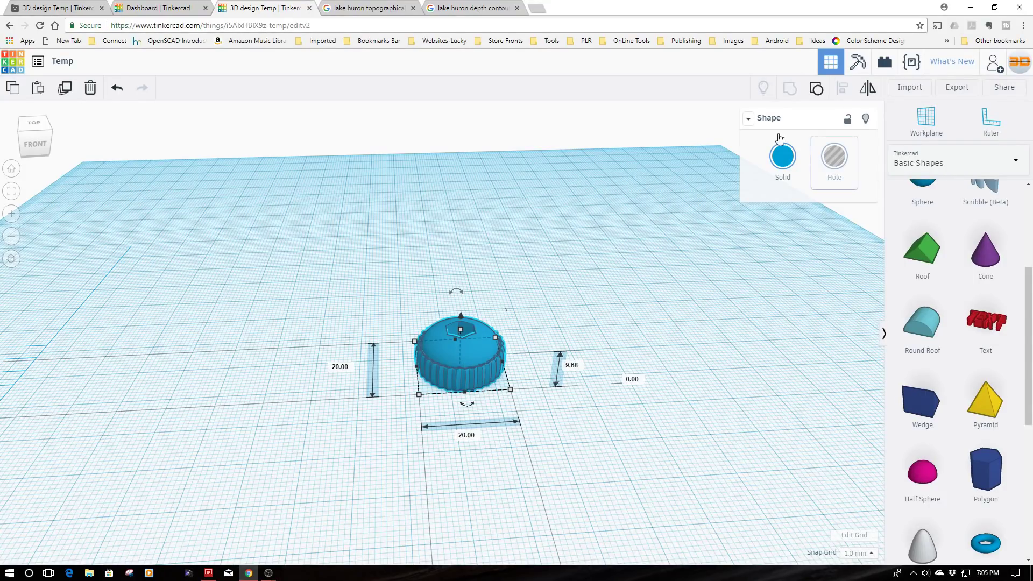
Colour the cap orange, then zoom and orbit to inspect the hex socket in its dome
click(780, 156)
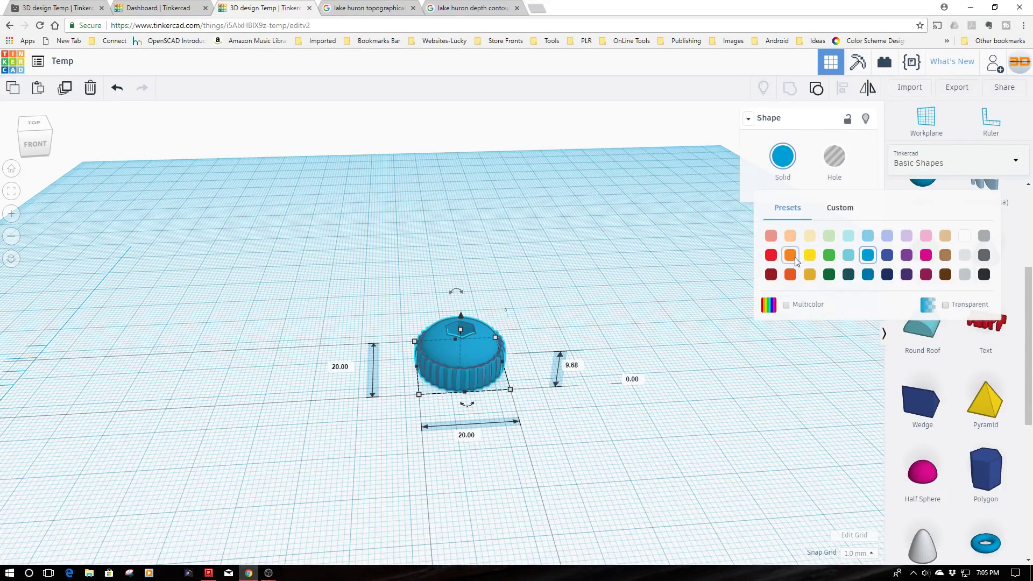
click(672, 434)
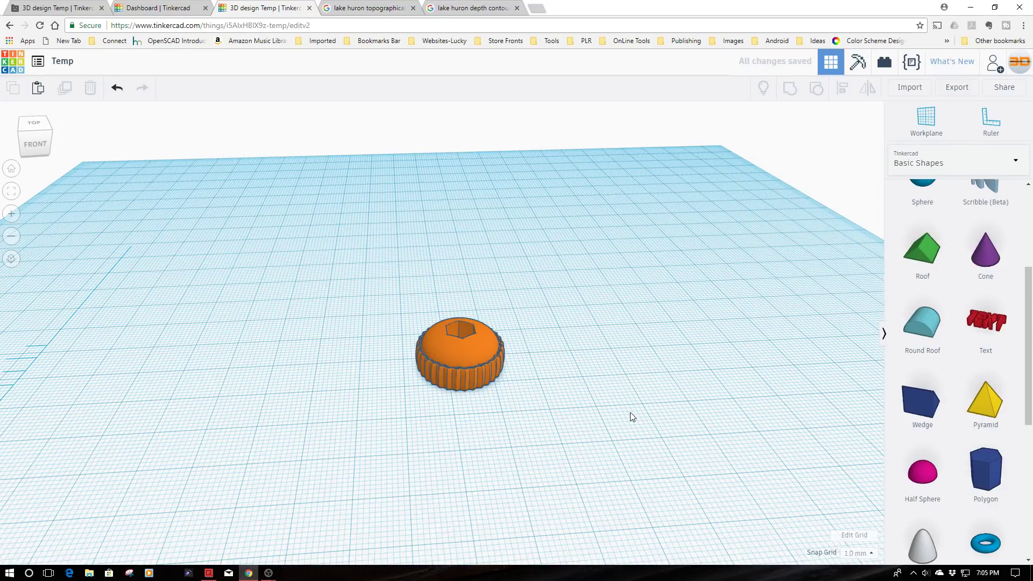
scroll(631, 413, up, 2)
scroll(631, 413, up, 3)
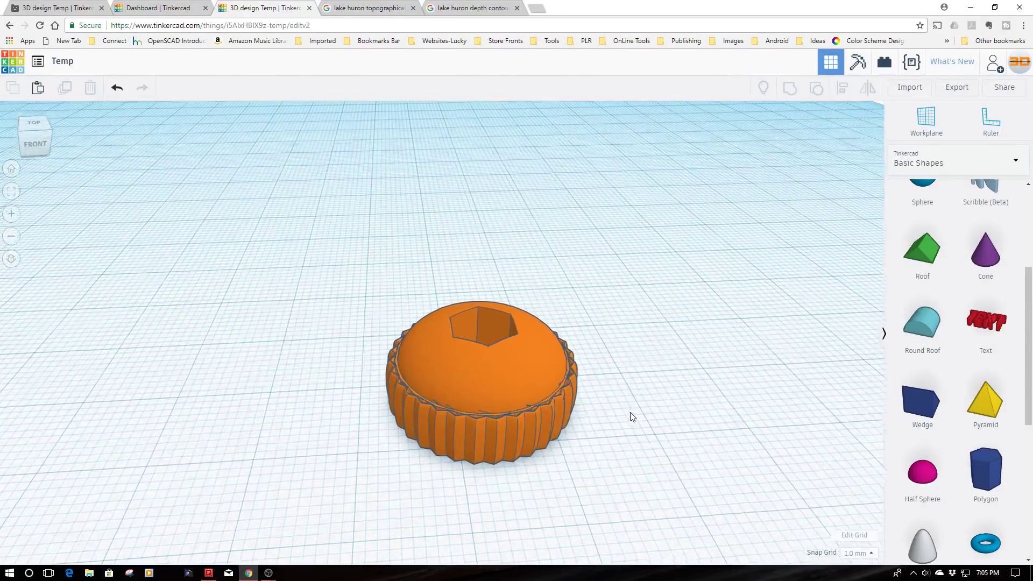
scroll(632, 417, up, 2)
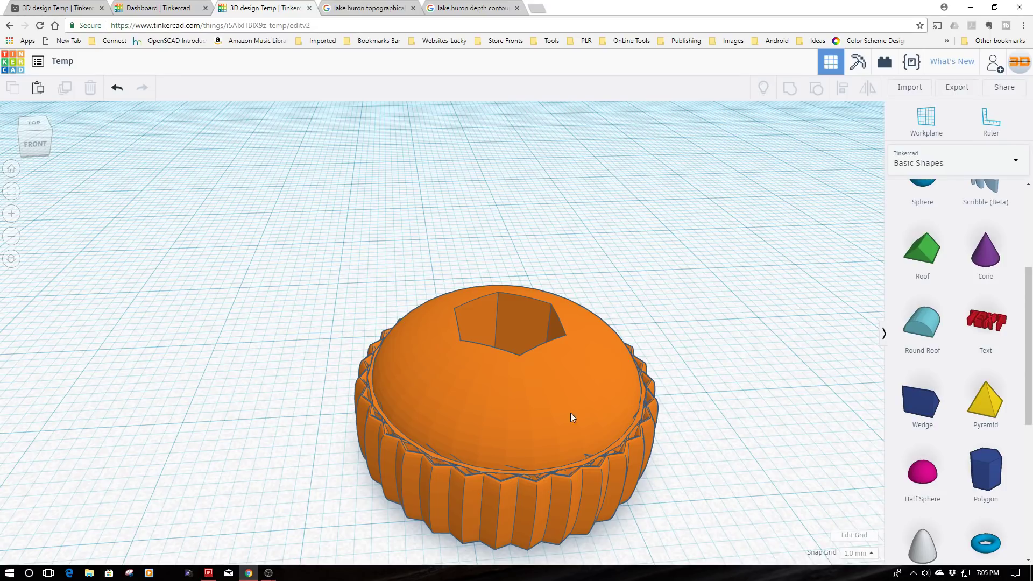
right_drag(723, 389, 709, 457)
right_drag(714, 420, 694, 365)
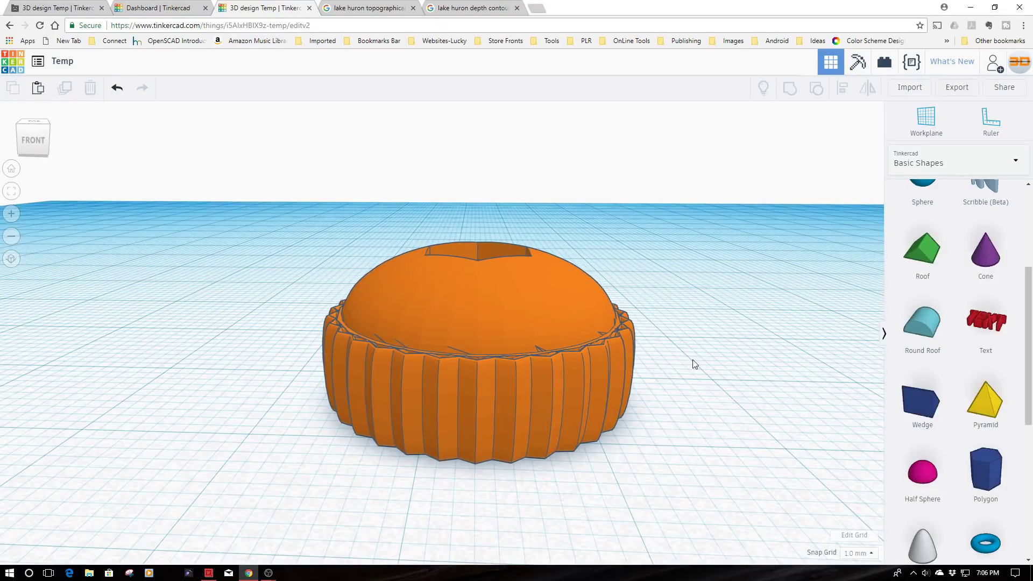